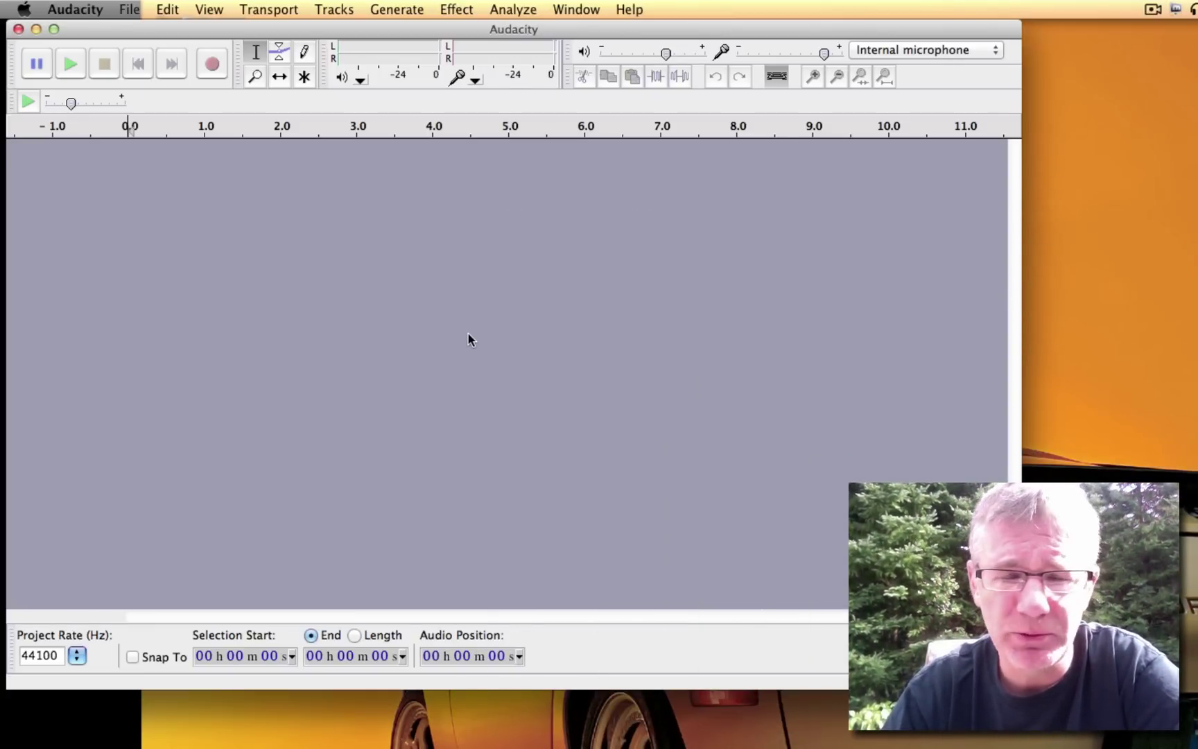
Record three two-to-three-second voice clips as separate mono tracks, then play them back.
{"action": "left_click", "coordinate": [205, 63]}
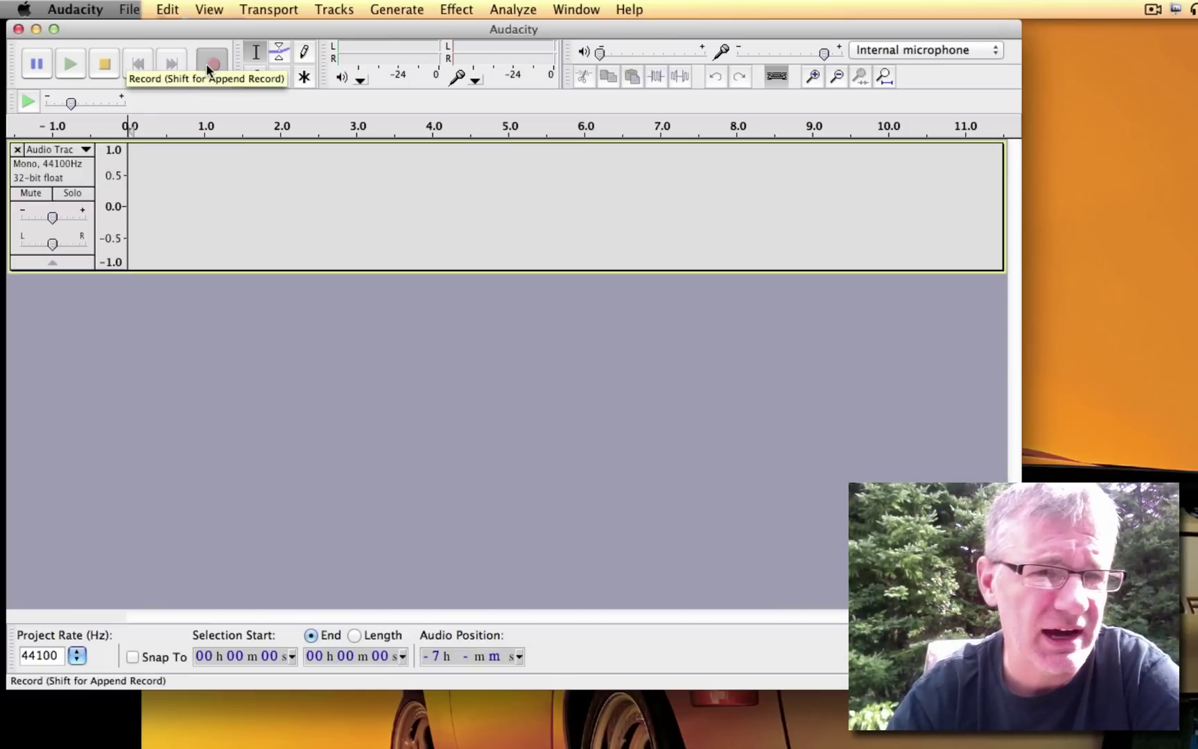
{"action": "left_click", "coordinate": [106, 64]}
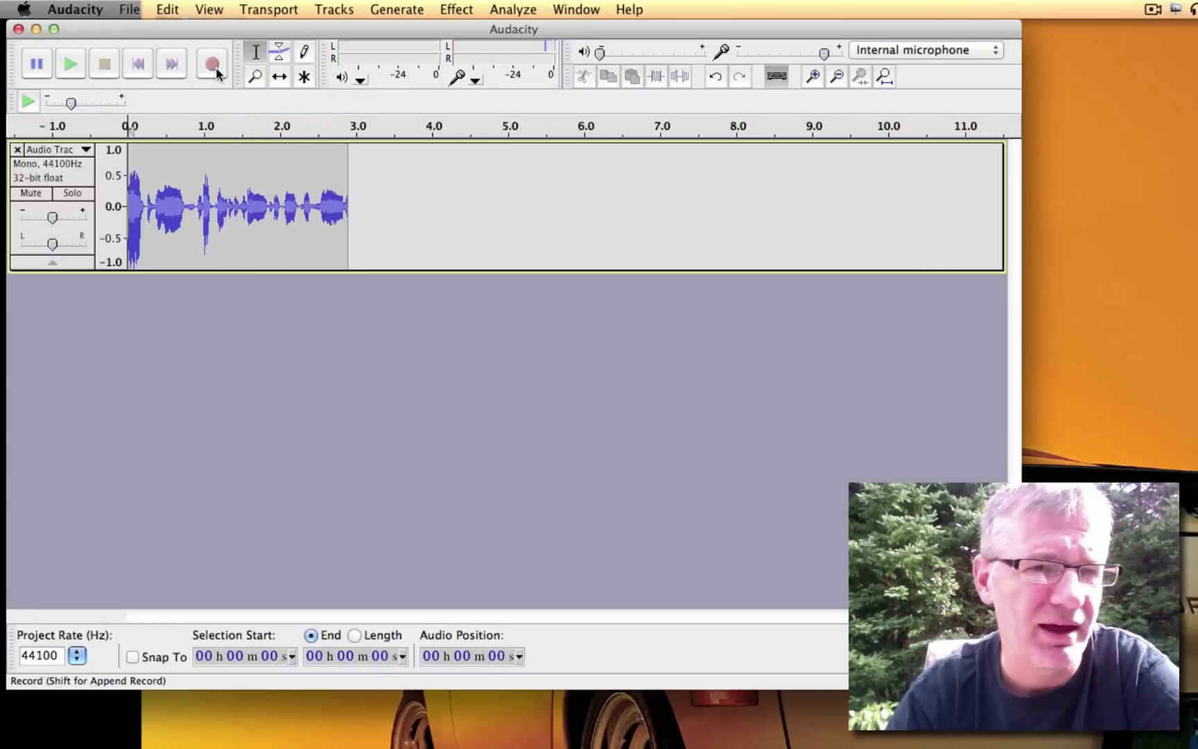
{"action": "left_click", "coordinate": [212, 64]}
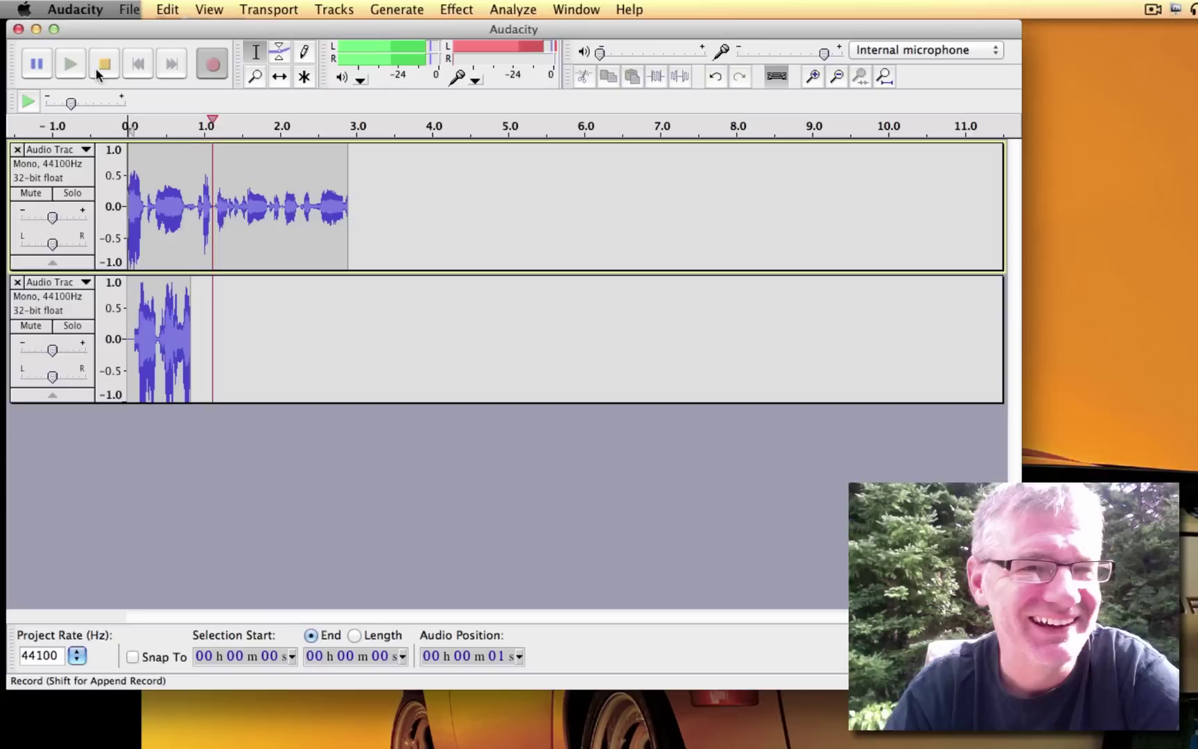
{"action": "left_click", "coordinate": [103, 63]}
{"action": "left_click", "coordinate": [212, 59]}
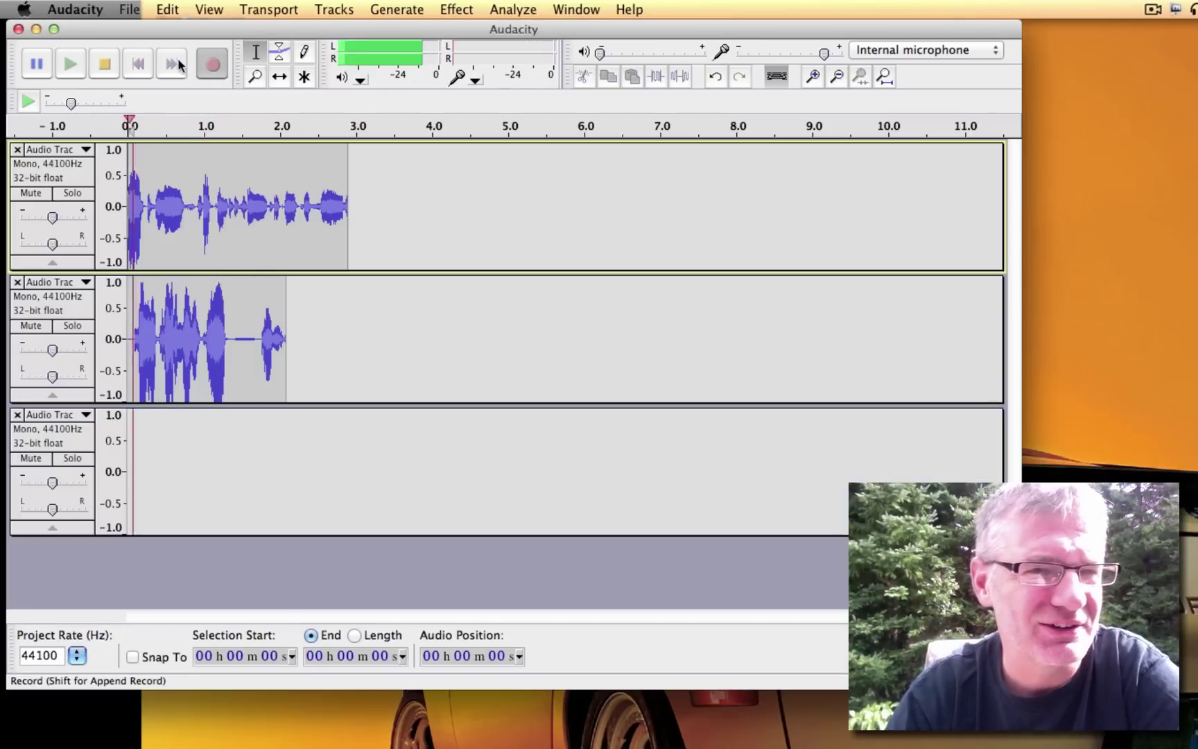
{"action": "left_click", "coordinate": [104, 63]}
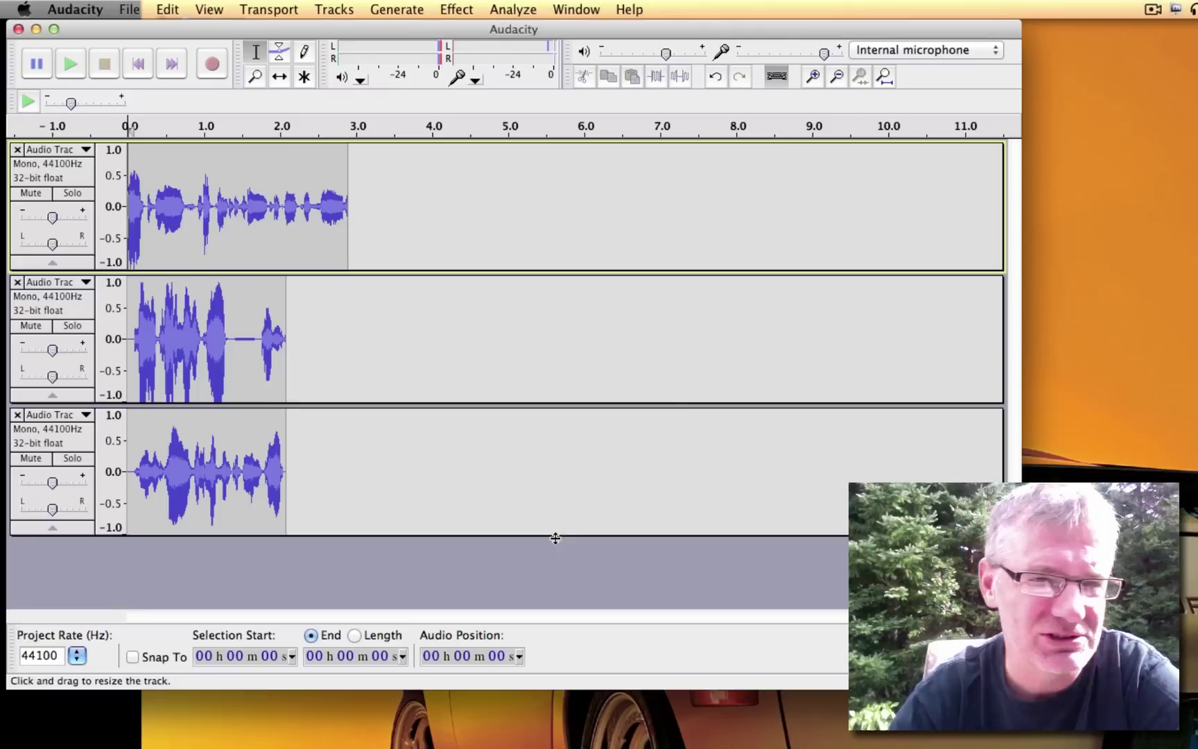
{"action": "left_click", "coordinate": [74, 67]}
{"action": "left_click", "coordinate": [105, 65]}
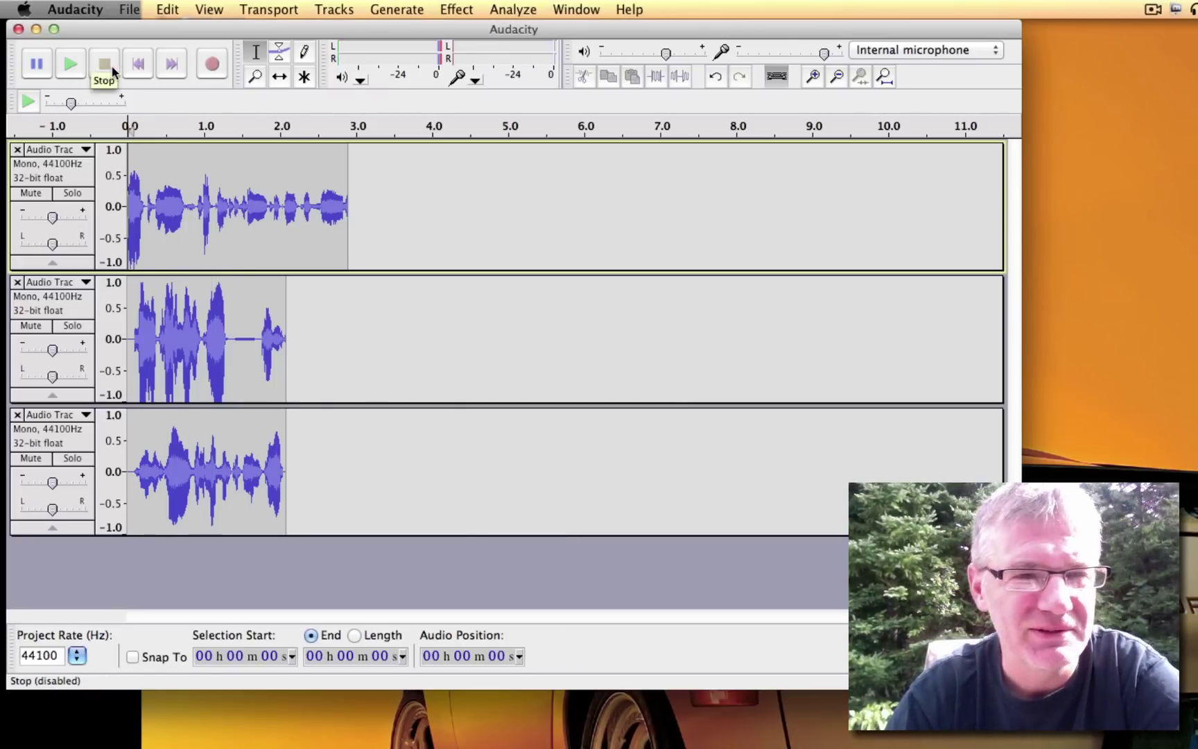
{"action": "left_click", "coordinate": [129, 9]}
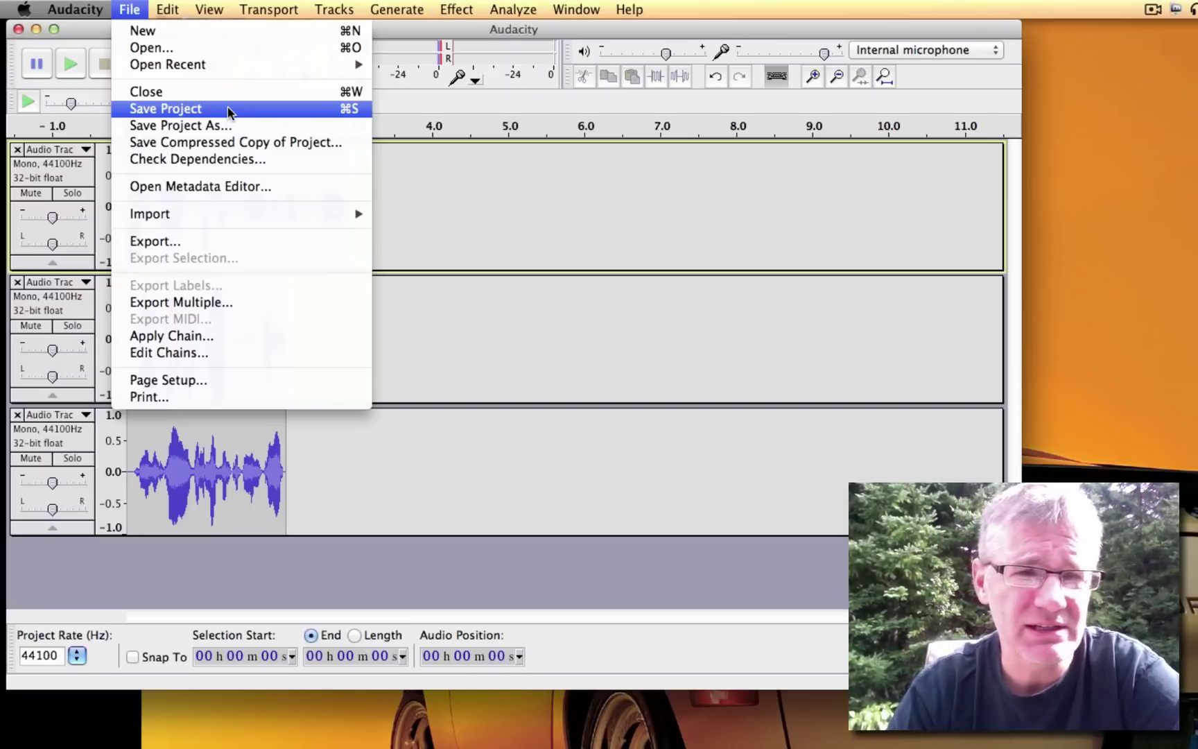
Save the project as 'andrew' on the Desktop in Audacity projects format.
{"action": "left_click", "coordinate": [171, 108]}
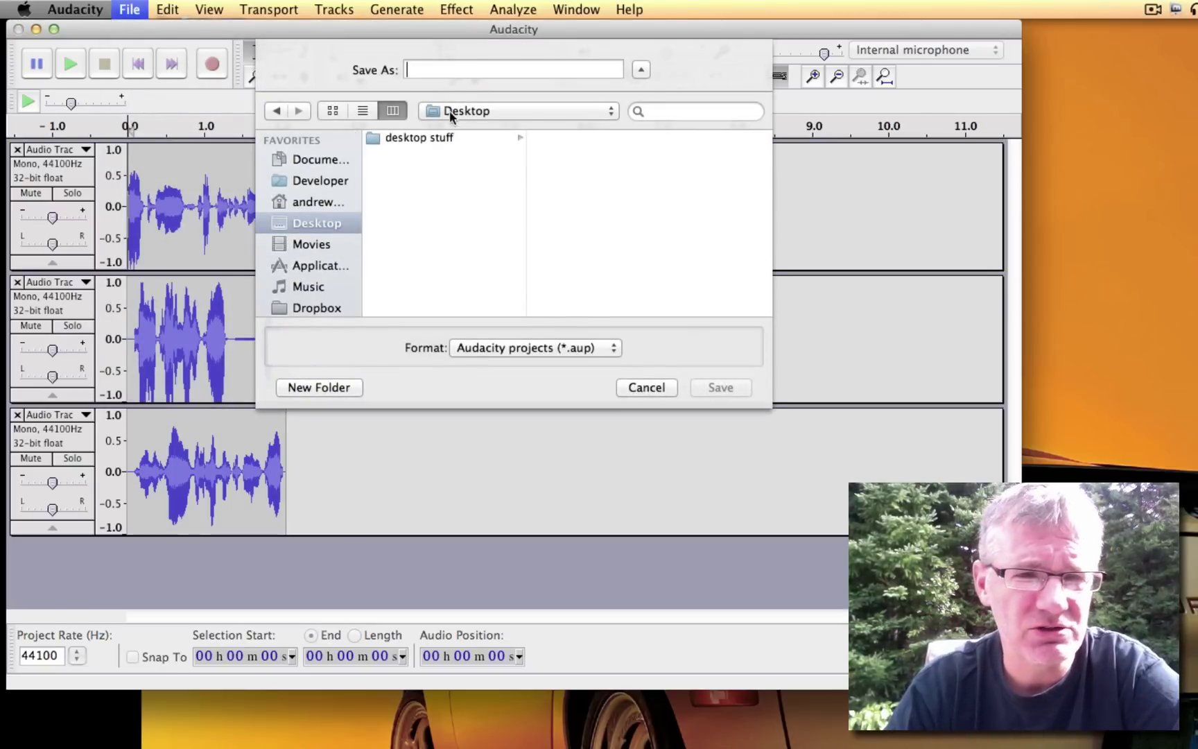
{"action": "left_click", "coordinate": [496, 61]}
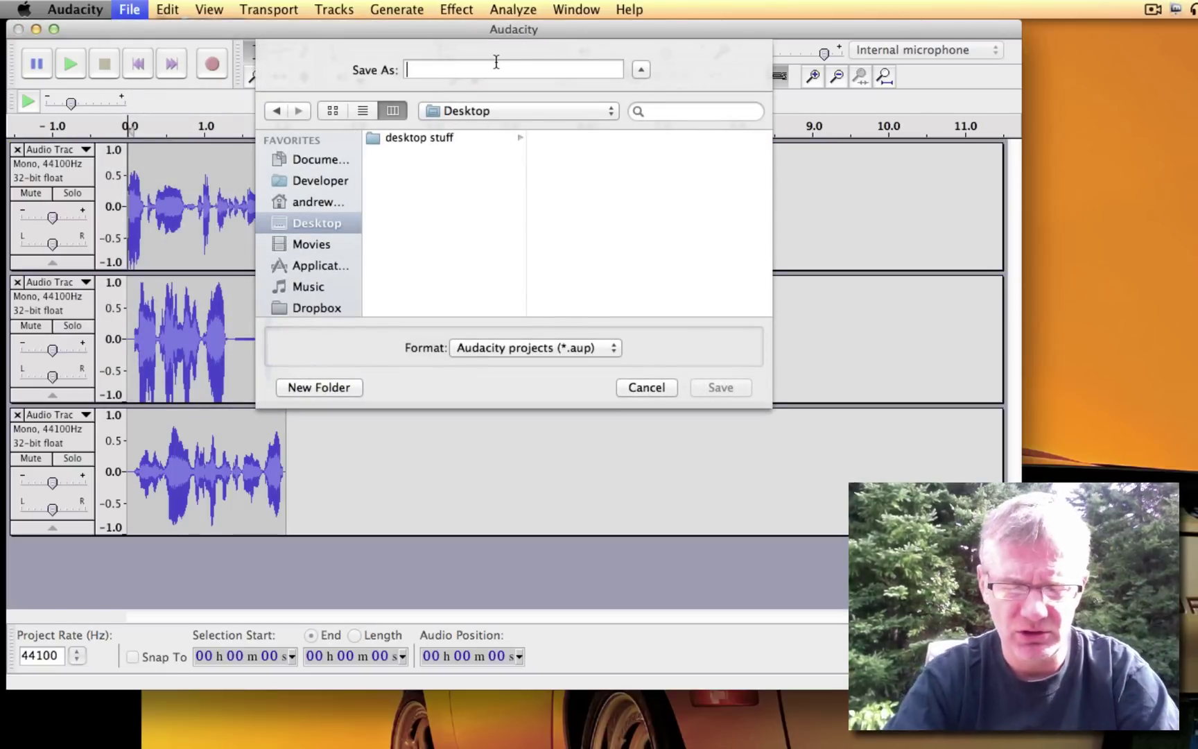
{"action": "type", "text": "andrew"}
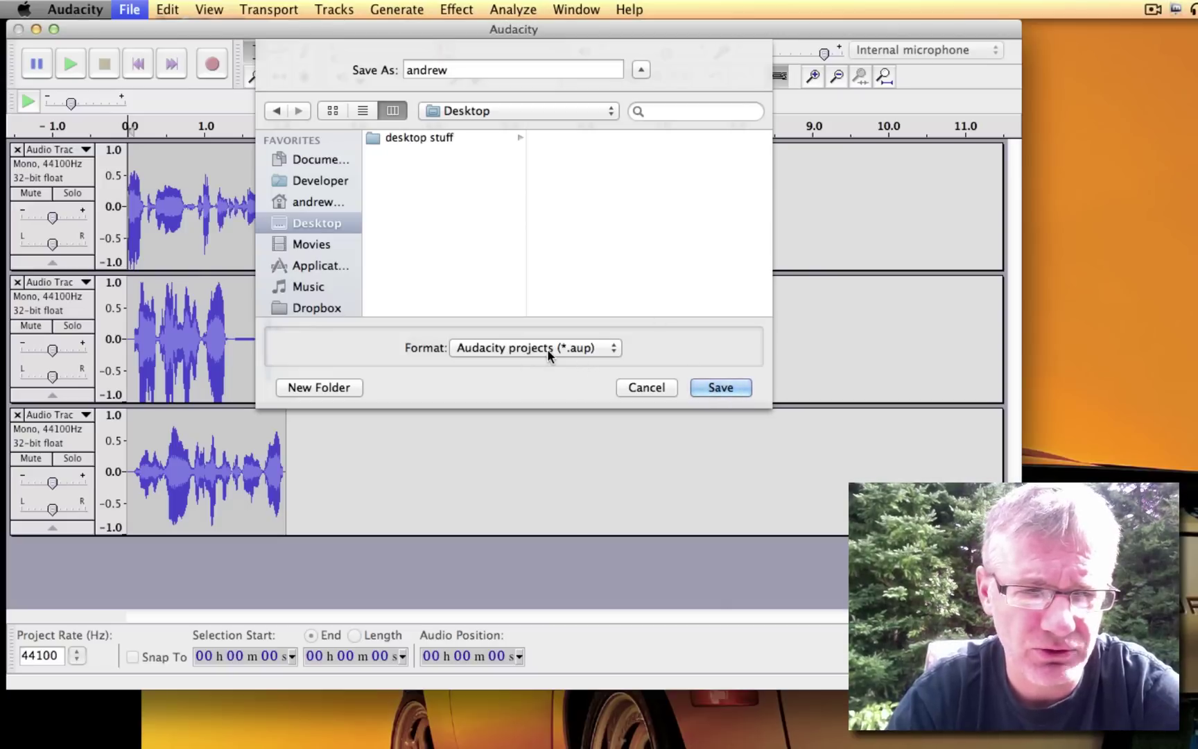
{"action": "left_click", "coordinate": [574, 353]}
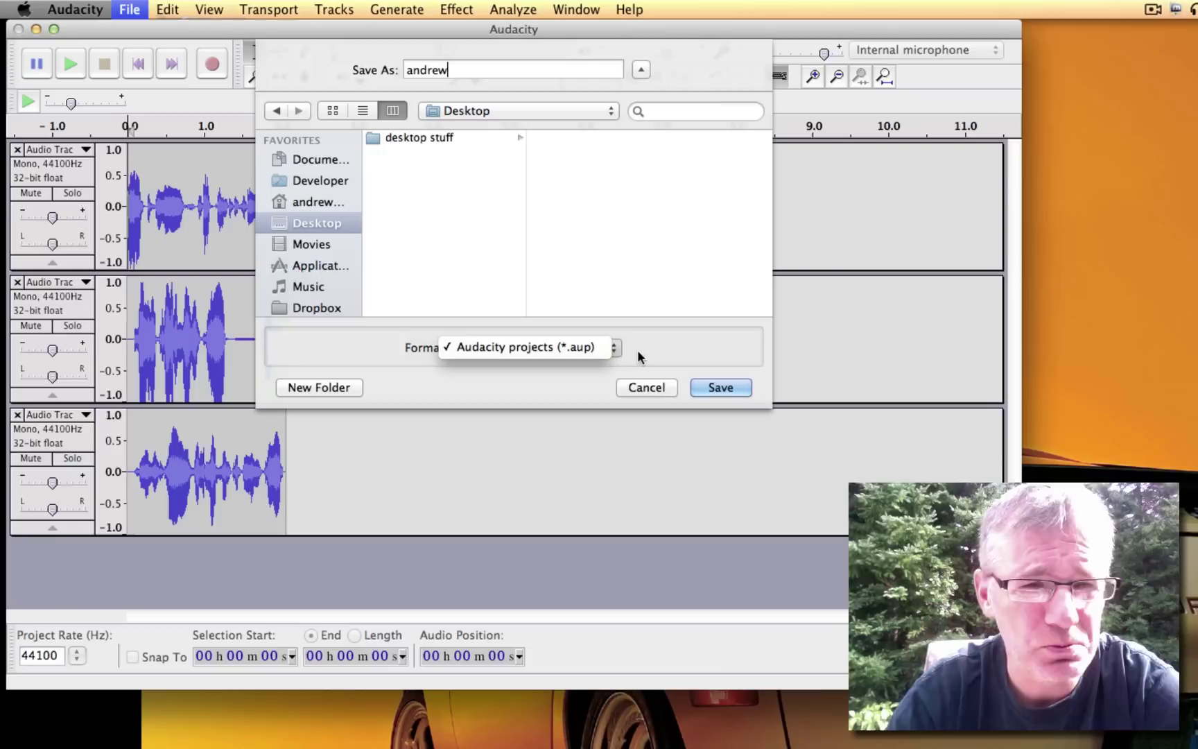
{"action": "left_click", "coordinate": [726, 389]}
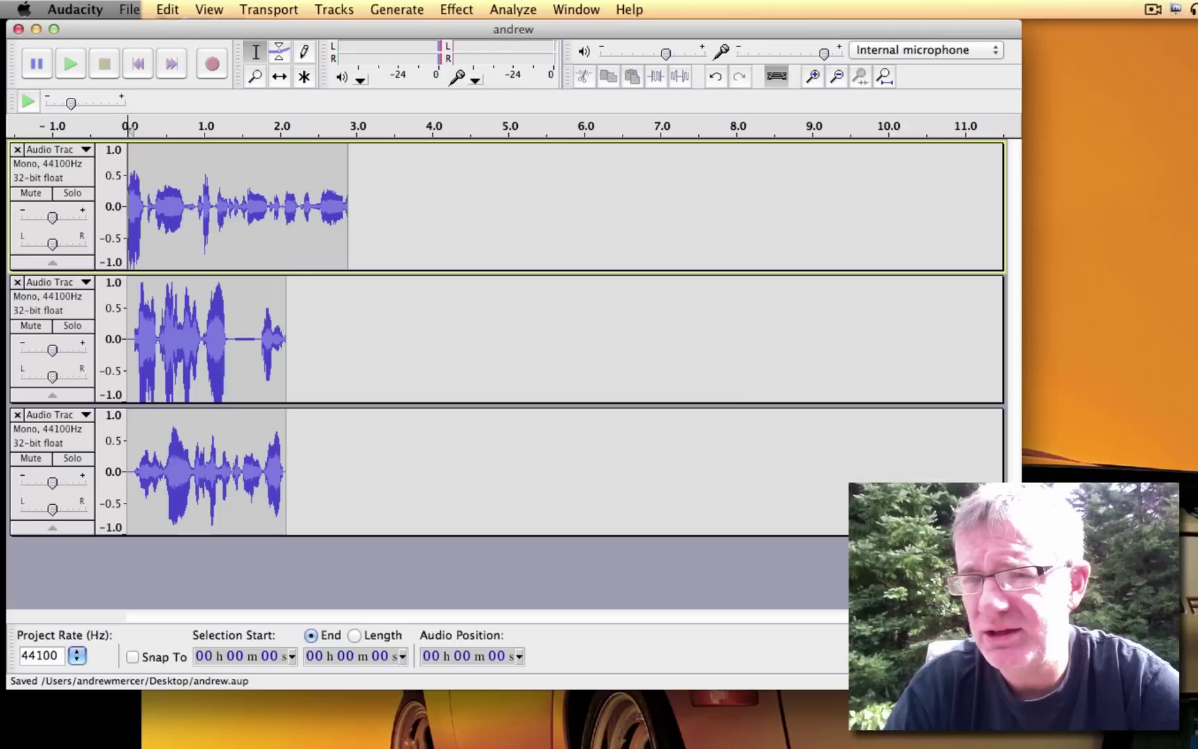
In Finder, inspect andrew.aup and the andrew_data folder on the desktop.
{"action": "key", "text": "super+Tab"}
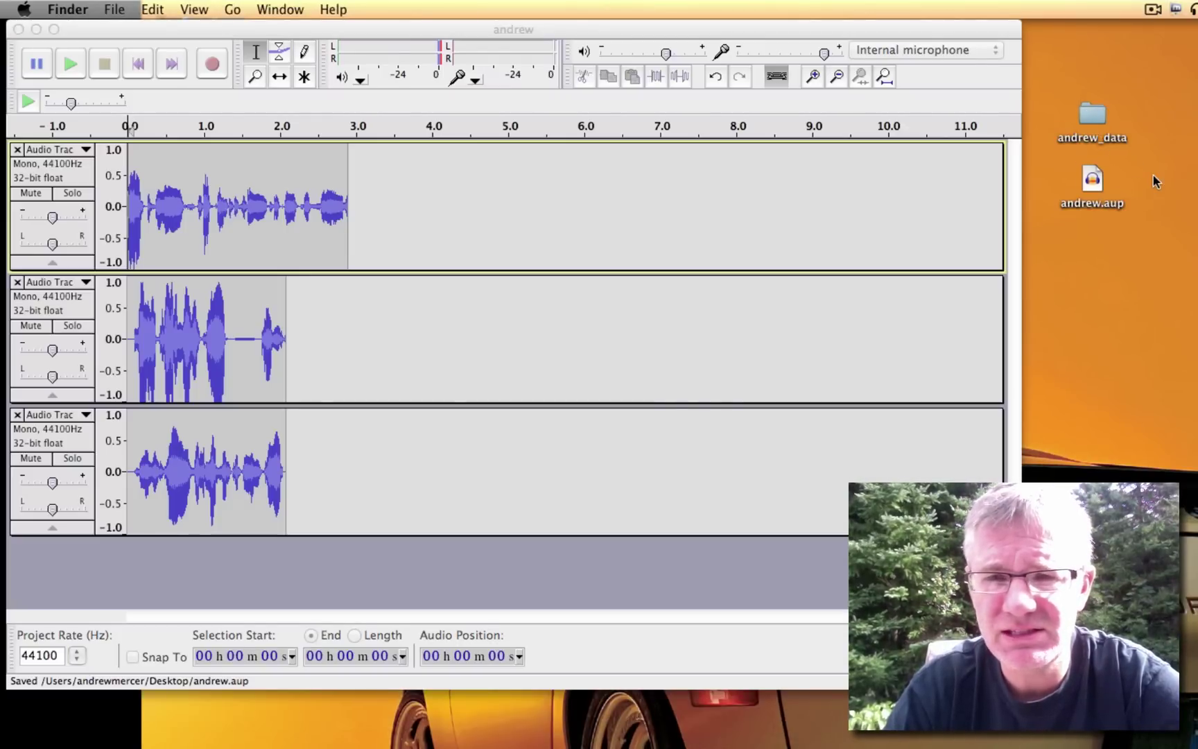
{"action": "left_click", "coordinate": [1106, 180]}
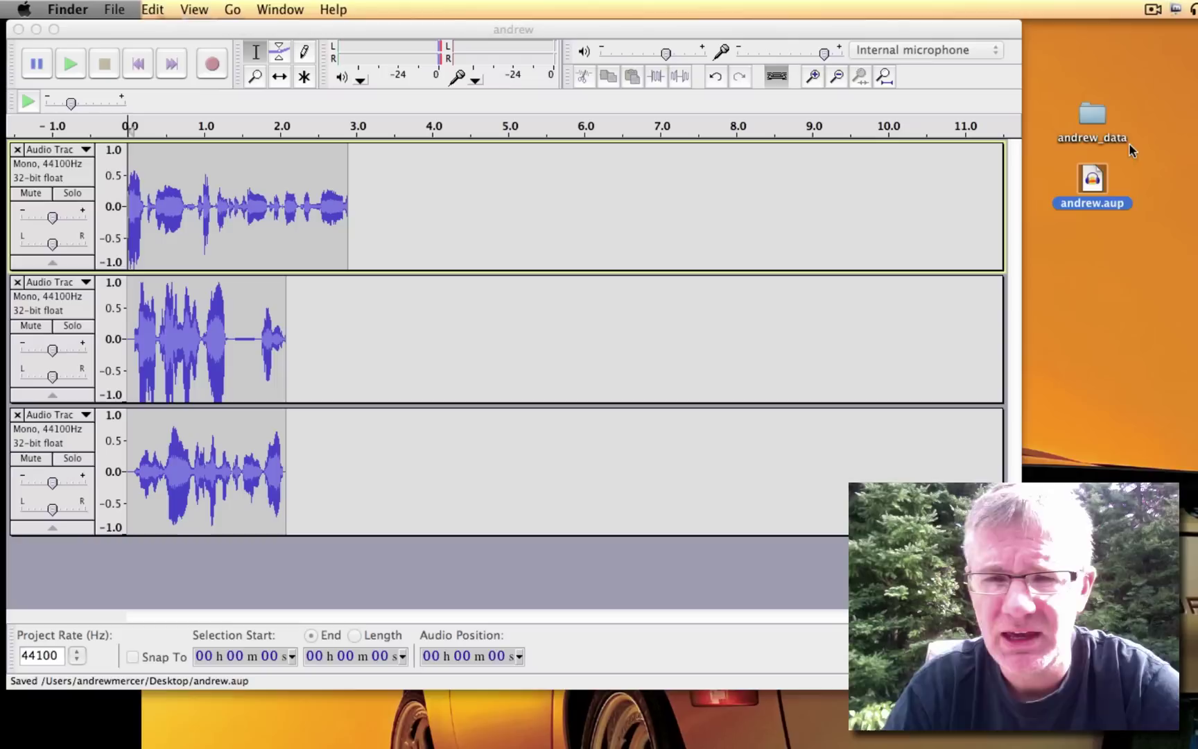
{"action": "left_click", "coordinate": [1093, 114]}
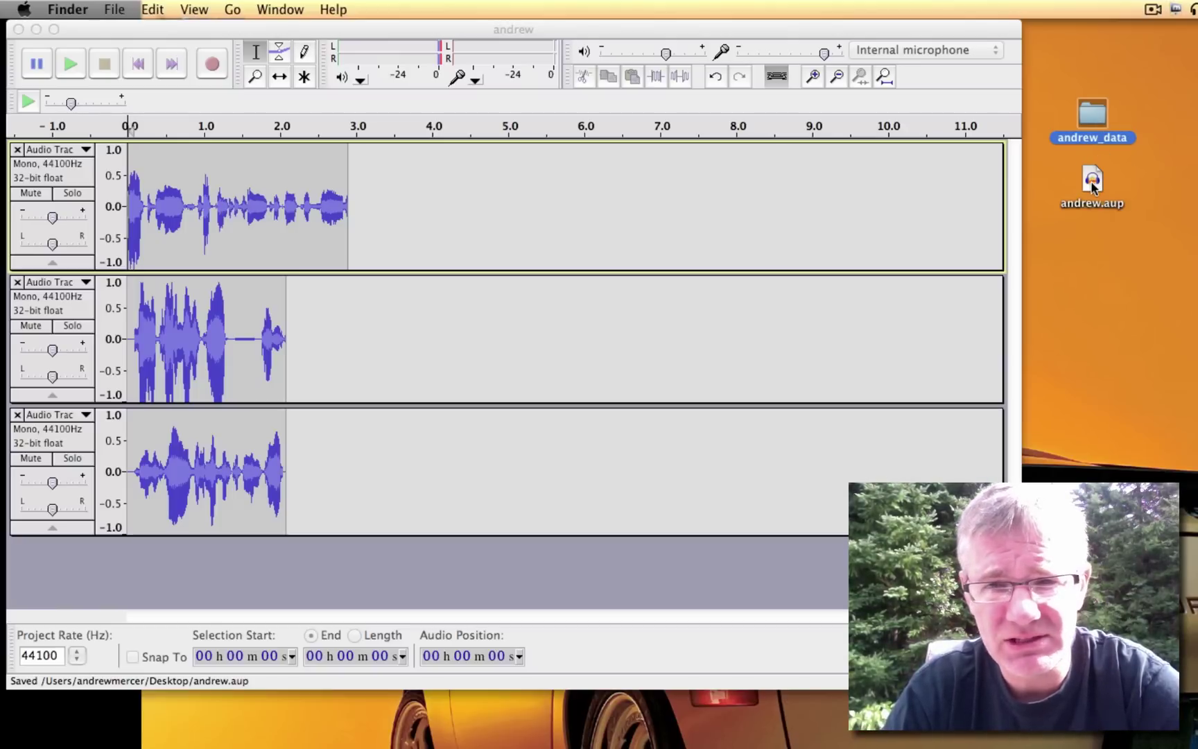
{"action": "left_click", "coordinate": [1094, 180]}
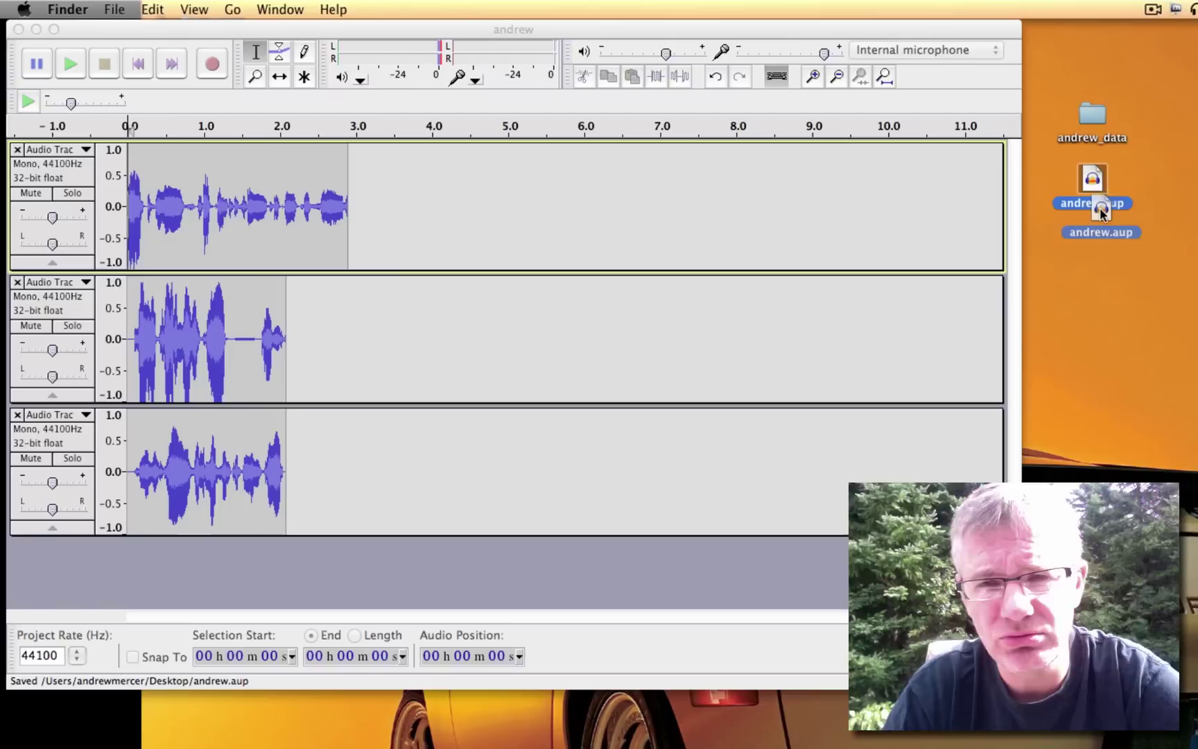
{"action": "left_click_drag", "start_coordinate": [1093, 181], "coordinate": [1092, 186]}
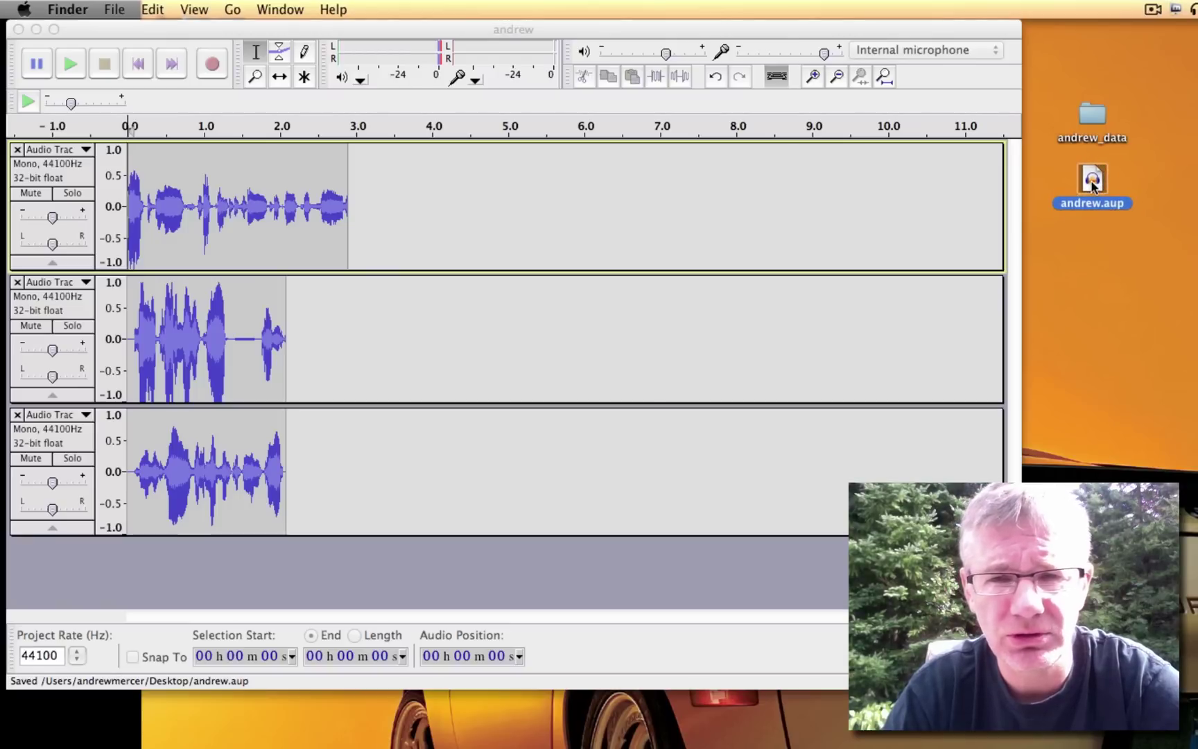
{"action": "left_click", "coordinate": [1163, 178]}
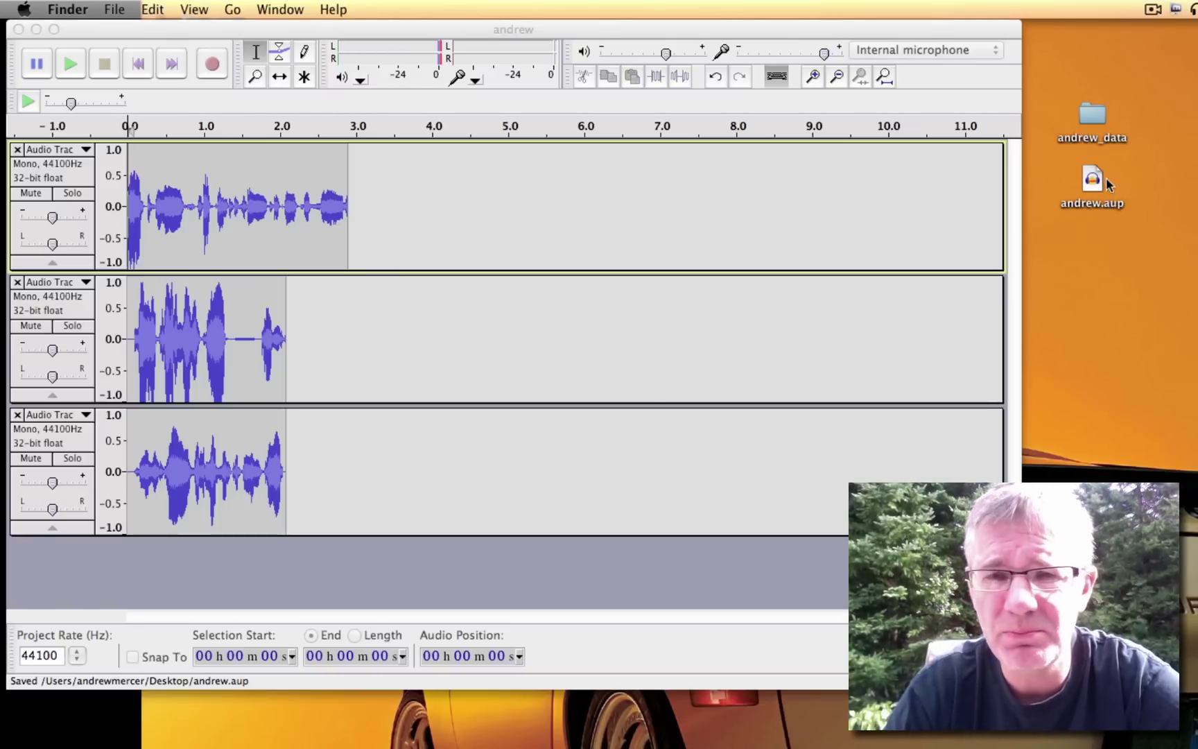
{"action": "left_click", "coordinate": [1090, 120]}
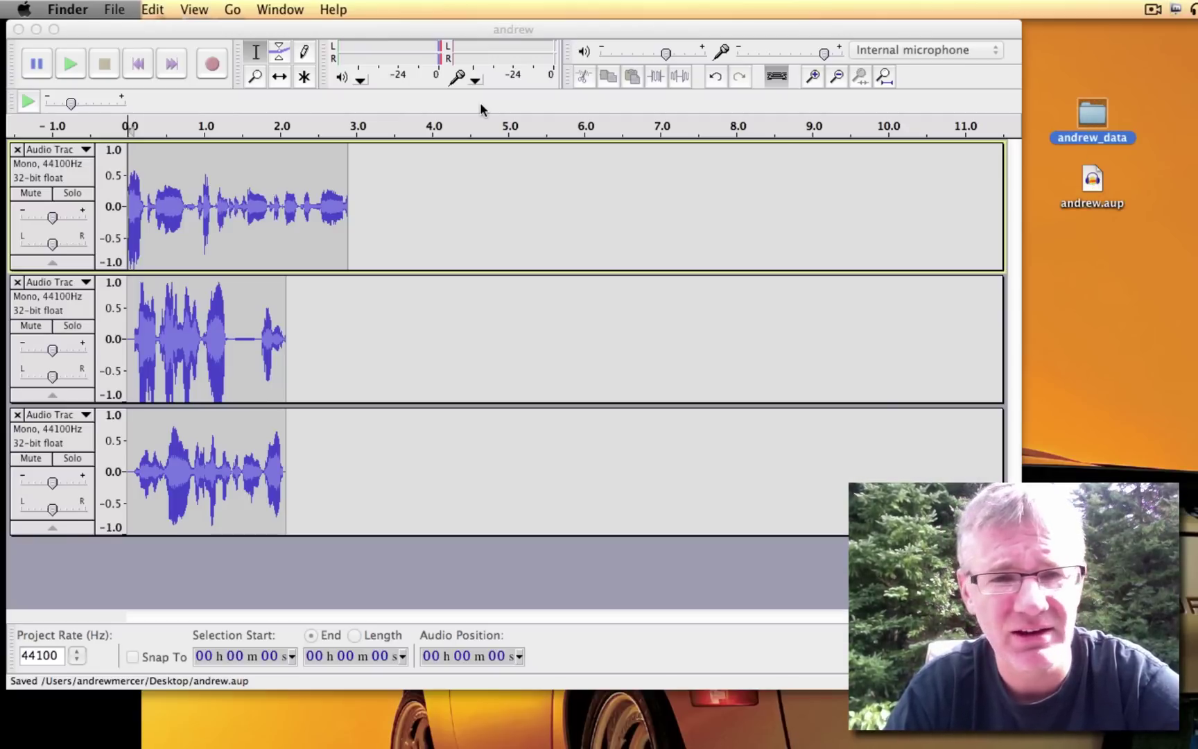
Close the Audacity project, reopen andrew.aup from the desktop, then close it again.
{"action": "left_click", "coordinate": [18, 28]}
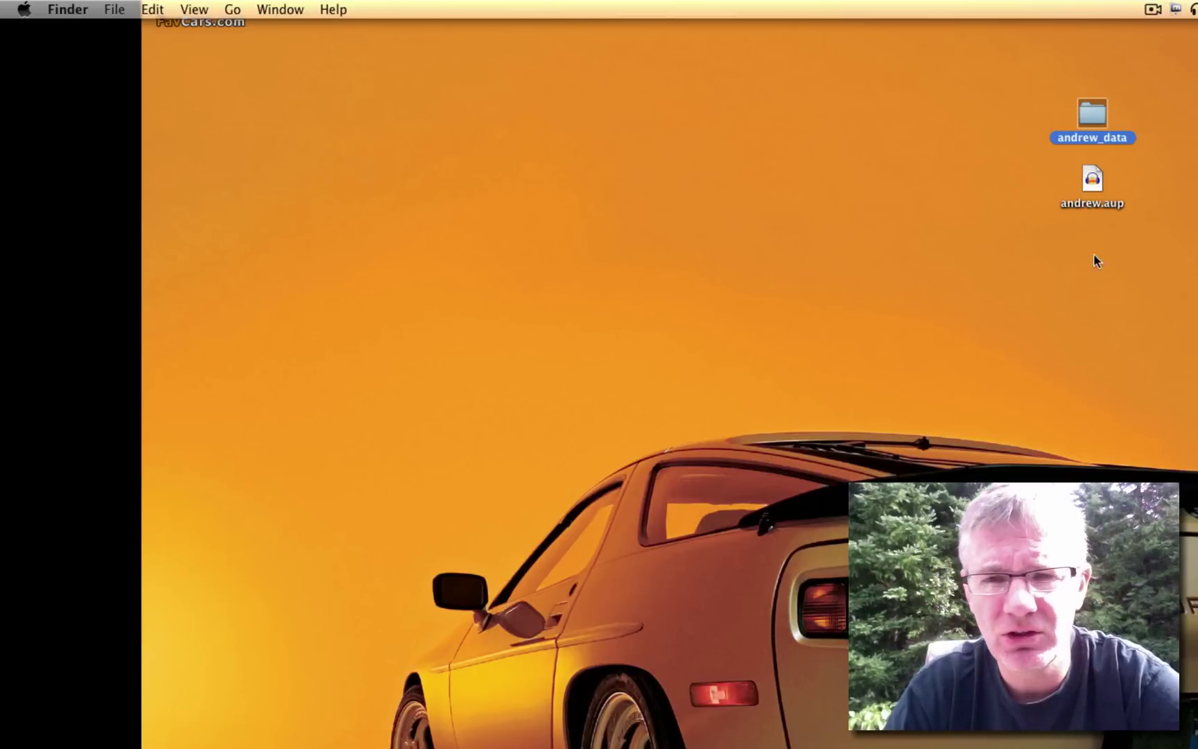
{"action": "double_click", "coordinate": [1087, 186]}
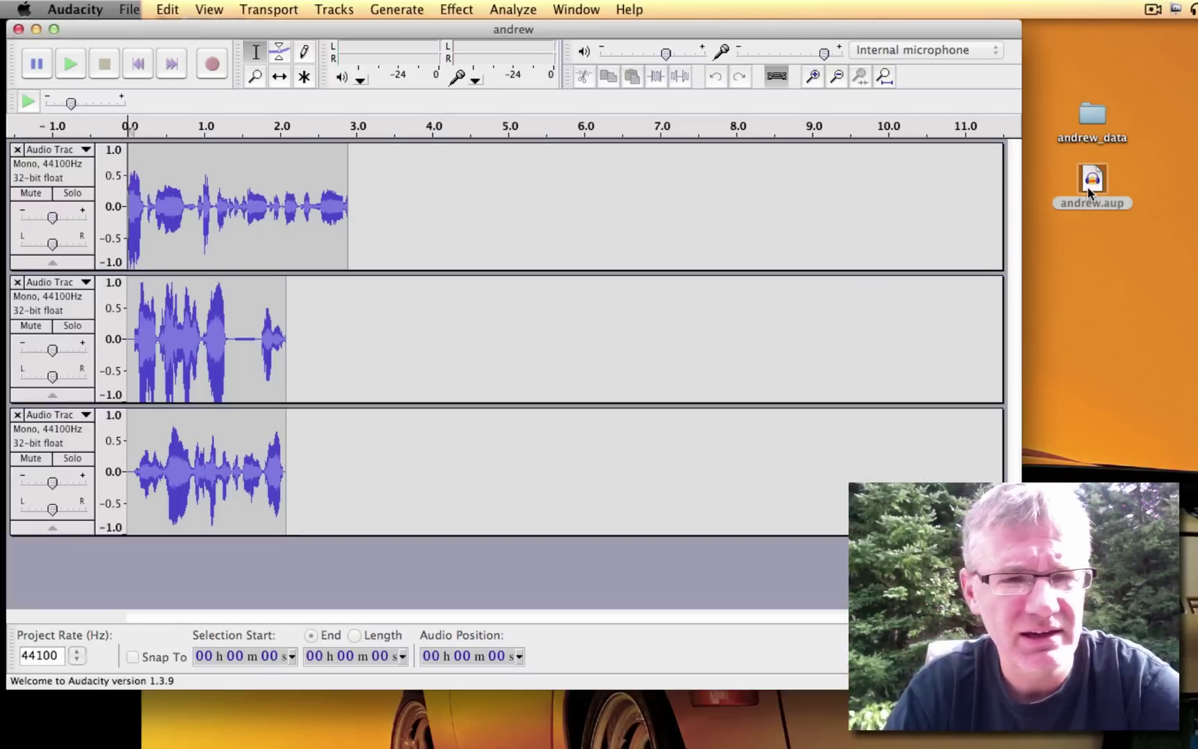
{"action": "left_click", "coordinate": [18, 29]}
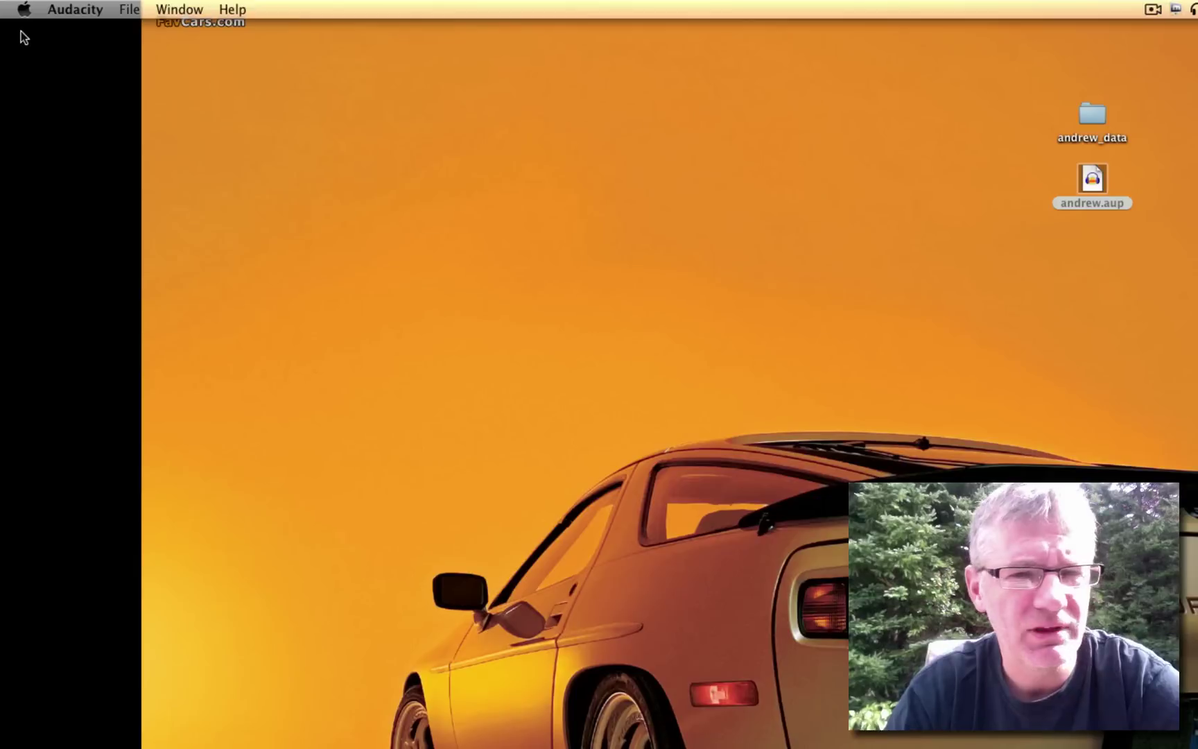
Create an untitled folder on the desktop and move andrew.aup into it.
{"action": "right_click", "coordinate": [1089, 276]}
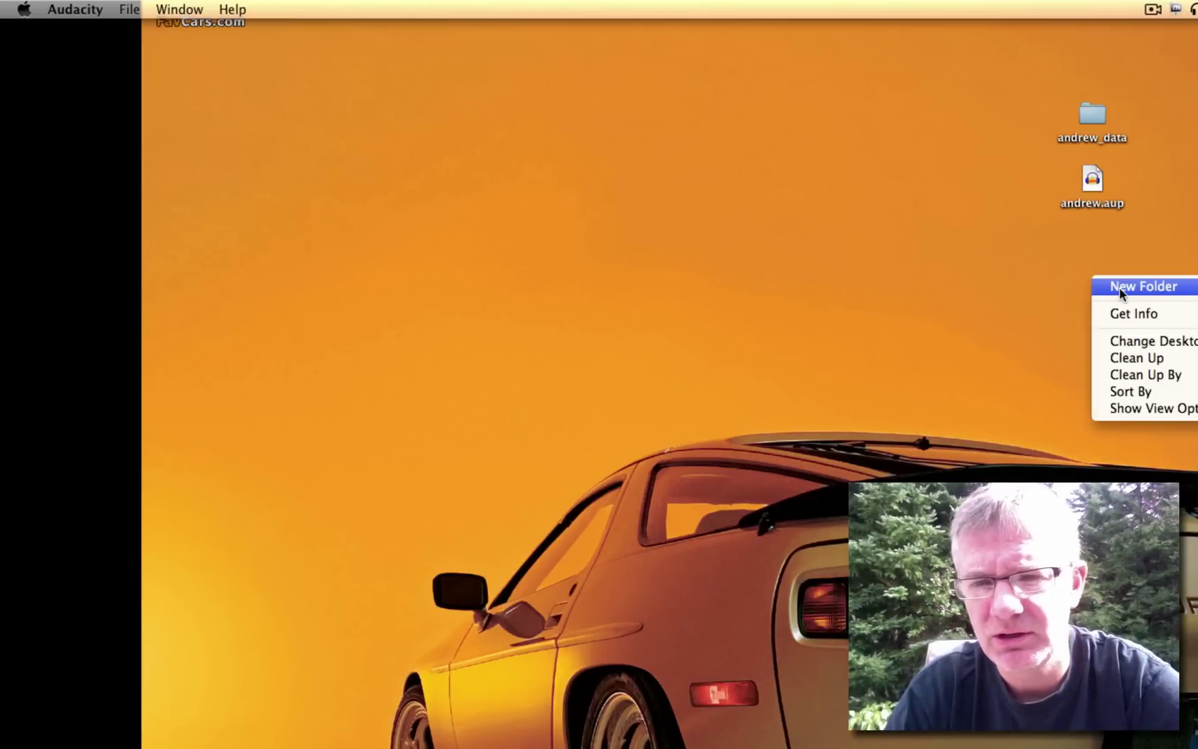
{"action": "left_click", "coordinate": [1119, 288]}
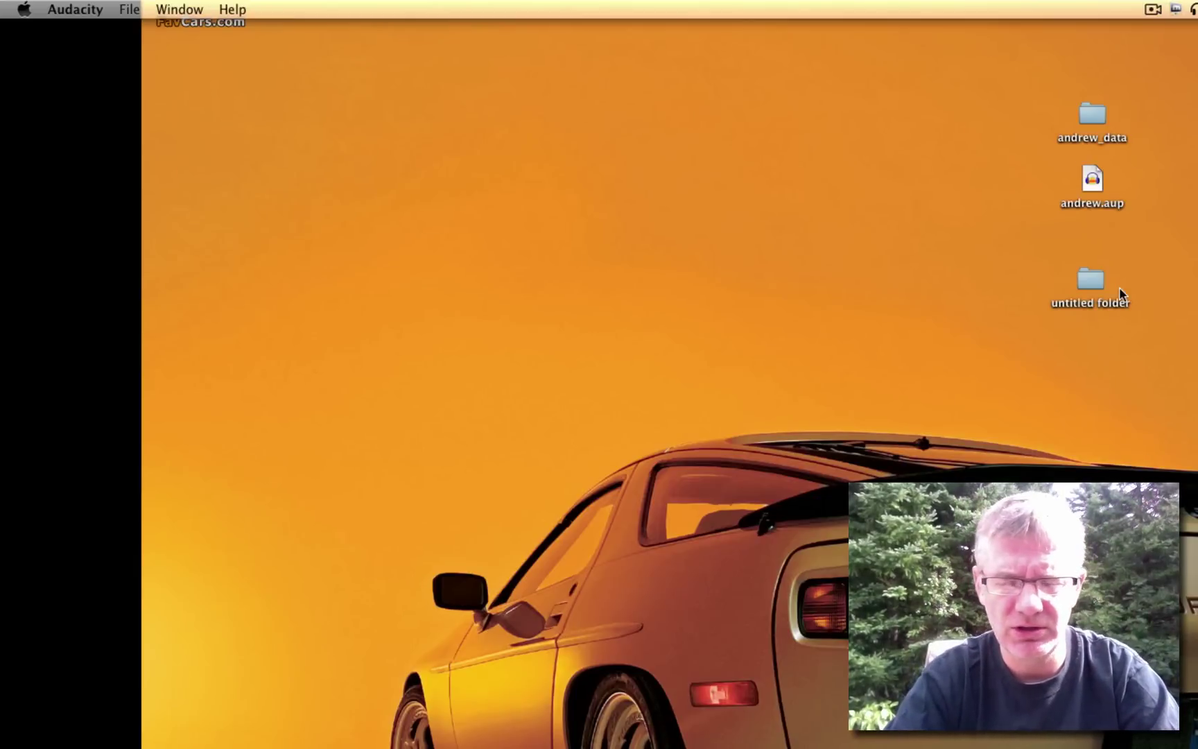
{"action": "left_click", "coordinate": [1092, 304]}
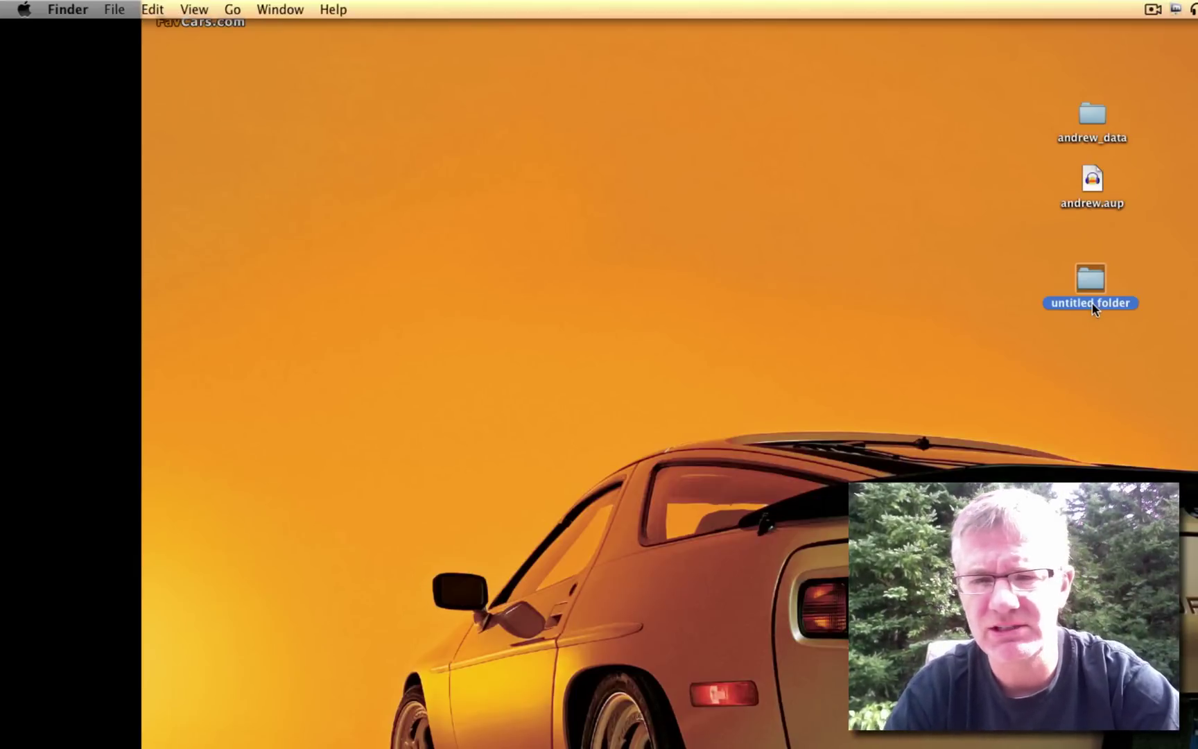
{"action": "left_click", "coordinate": [1149, 201]}
{"action": "left_click", "coordinate": [1091, 184]}
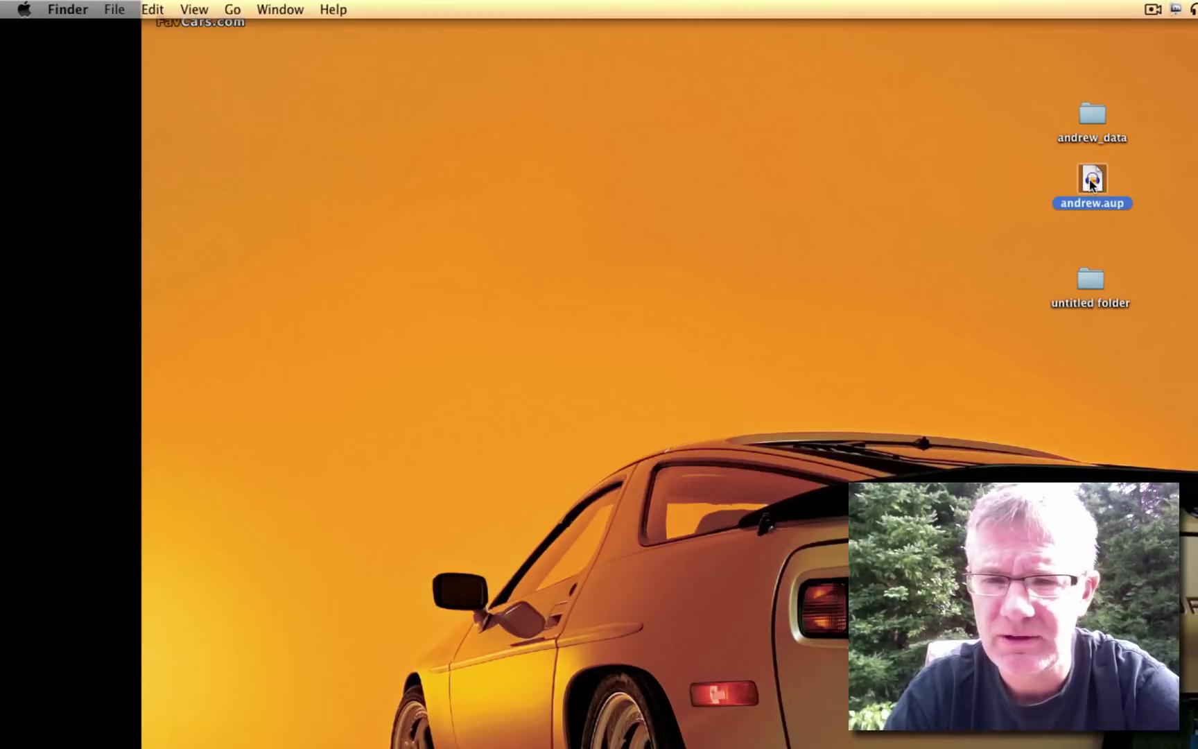
{"action": "left_click_drag", "start_coordinate": [1086, 239], "coordinate": [1090, 278]}
Open andrew.aup from inside the untitled folder.
{"action": "double_click", "coordinate": [1091, 278]}
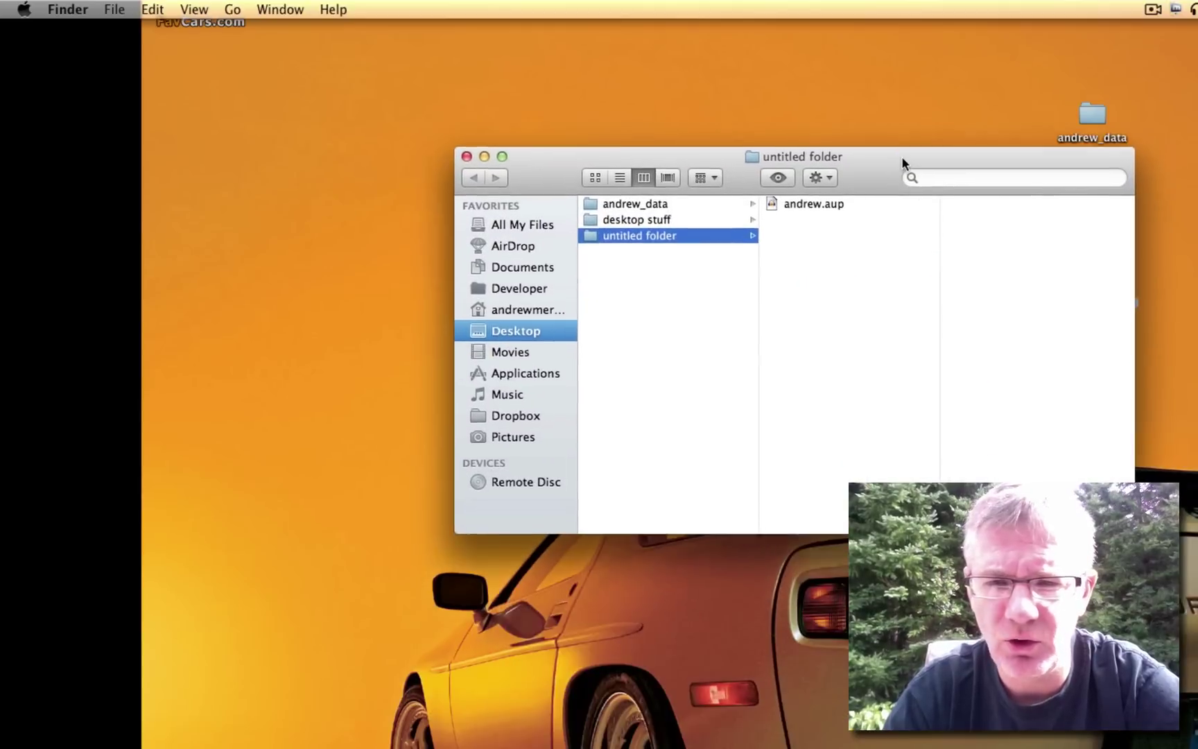
{"action": "left_click_drag", "start_coordinate": [958, 382], "coordinate": [903, 150]}
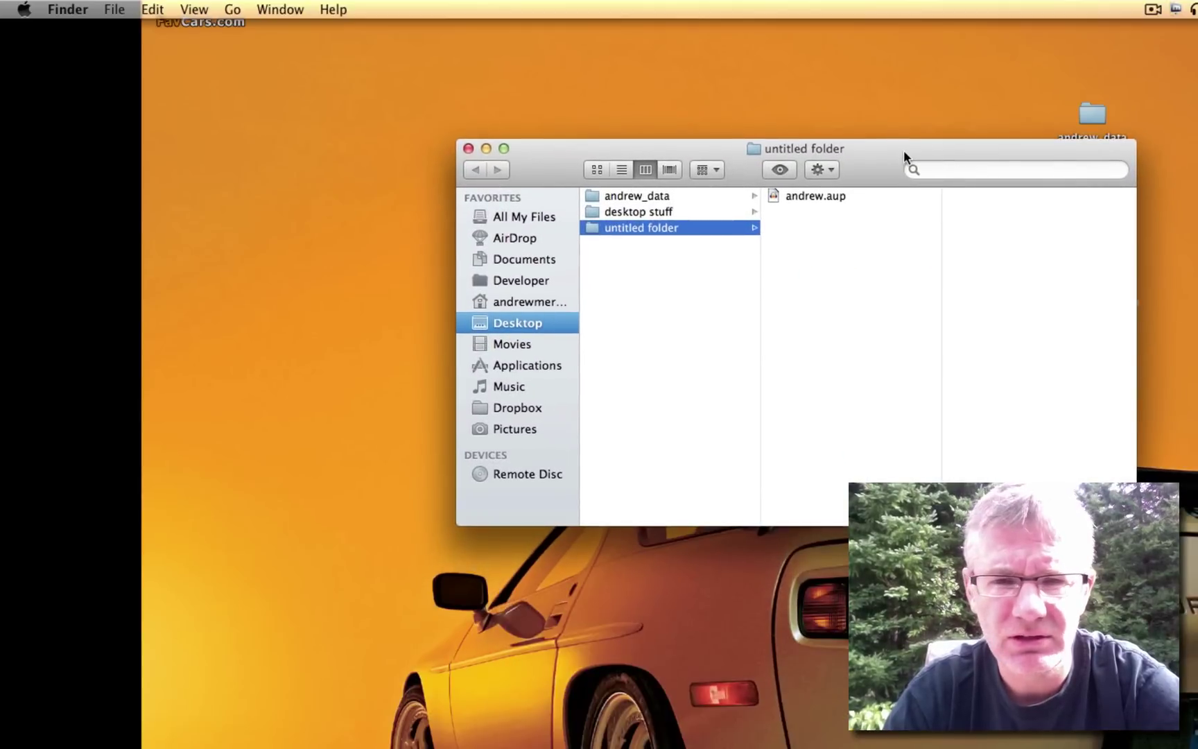
{"action": "left_click", "coordinate": [836, 196]}
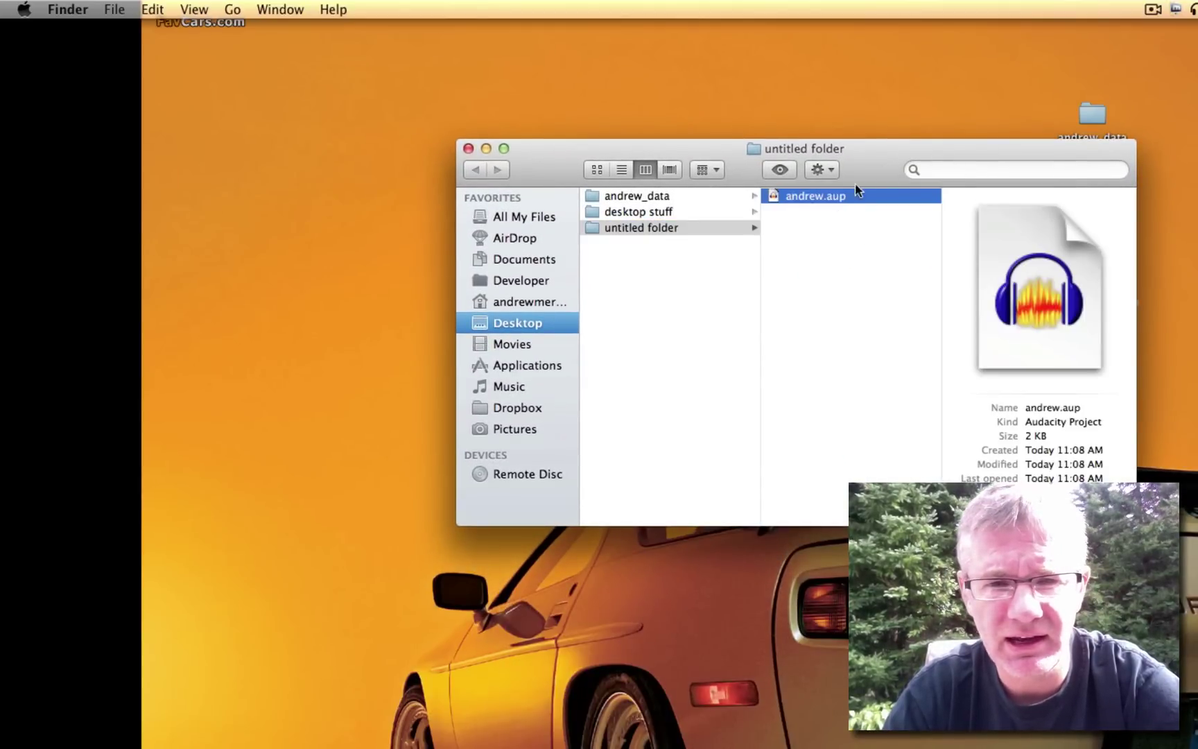
{"action": "double_click", "coordinate": [771, 194]}
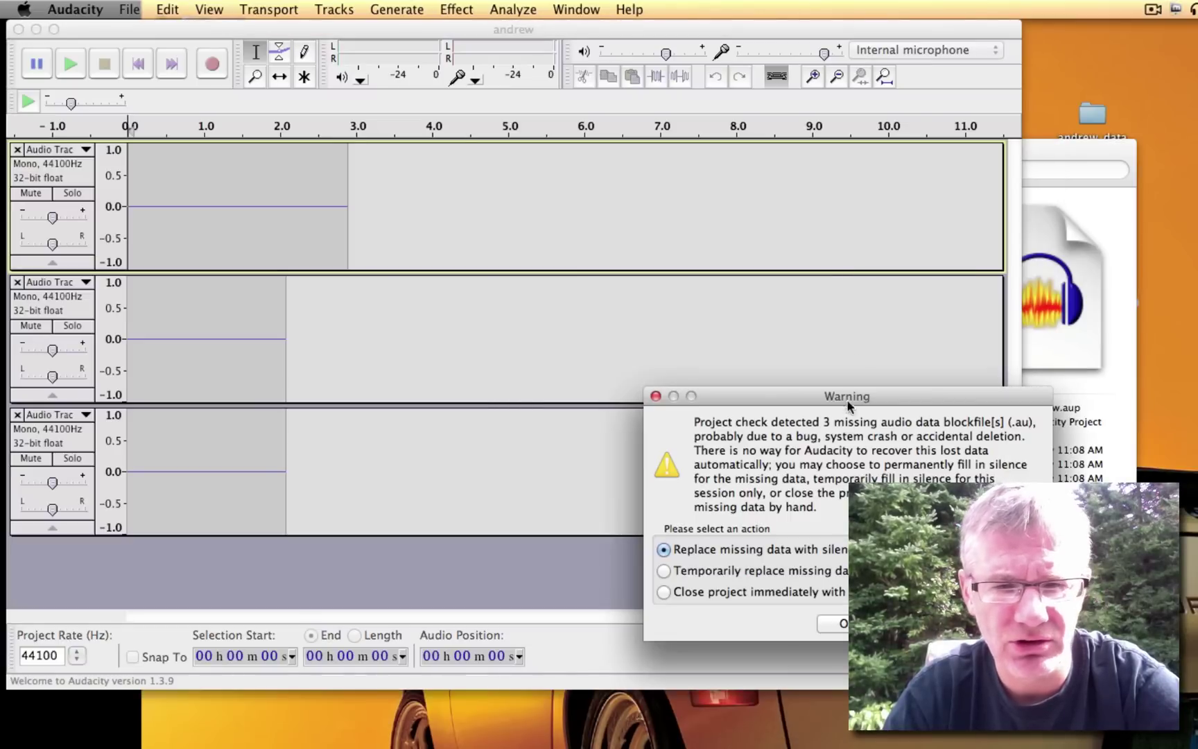
Accept 'Replace missing data with silence' in the warning, then close the project window.
{"action": "mouse_move", "coordinate": [843, 392]}
{"action": "left_mouse_down"}
{"action": "mouse_move", "coordinate": [735, 244]}
{"action": "mouse_move", "coordinate": [698, 157]}
{"action": "left_mouse_up"}
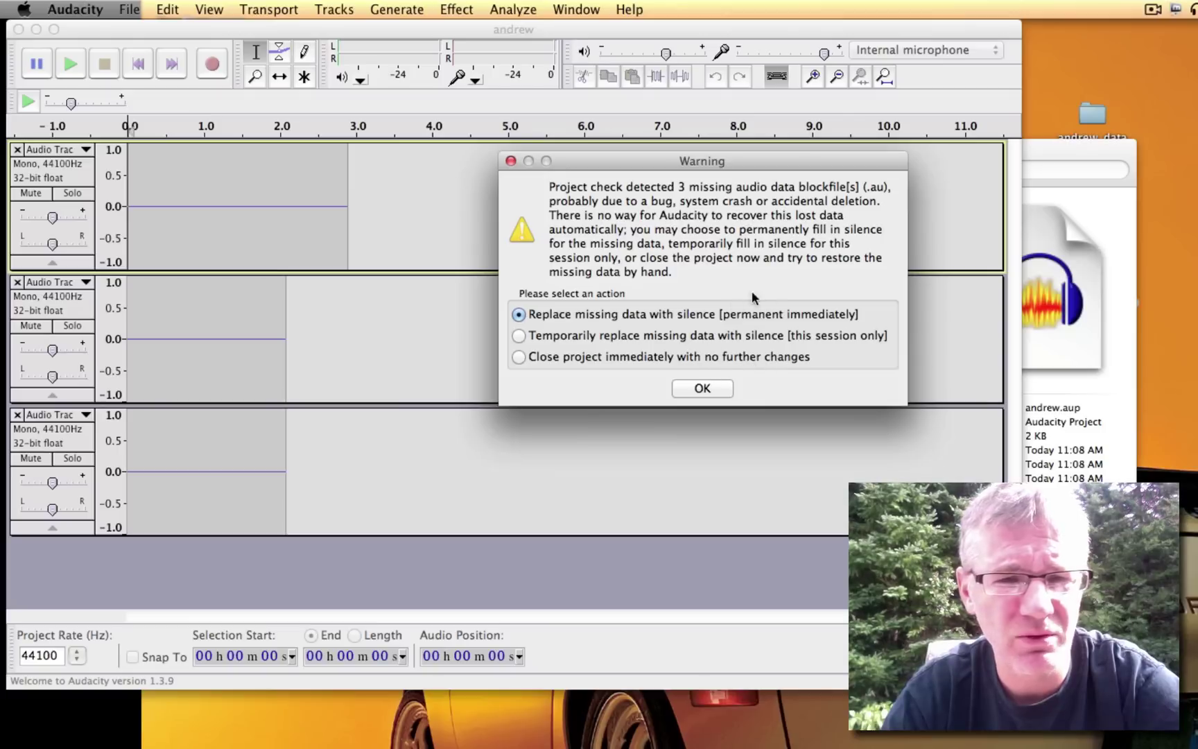
{"action": "left_click", "coordinate": [713, 386]}
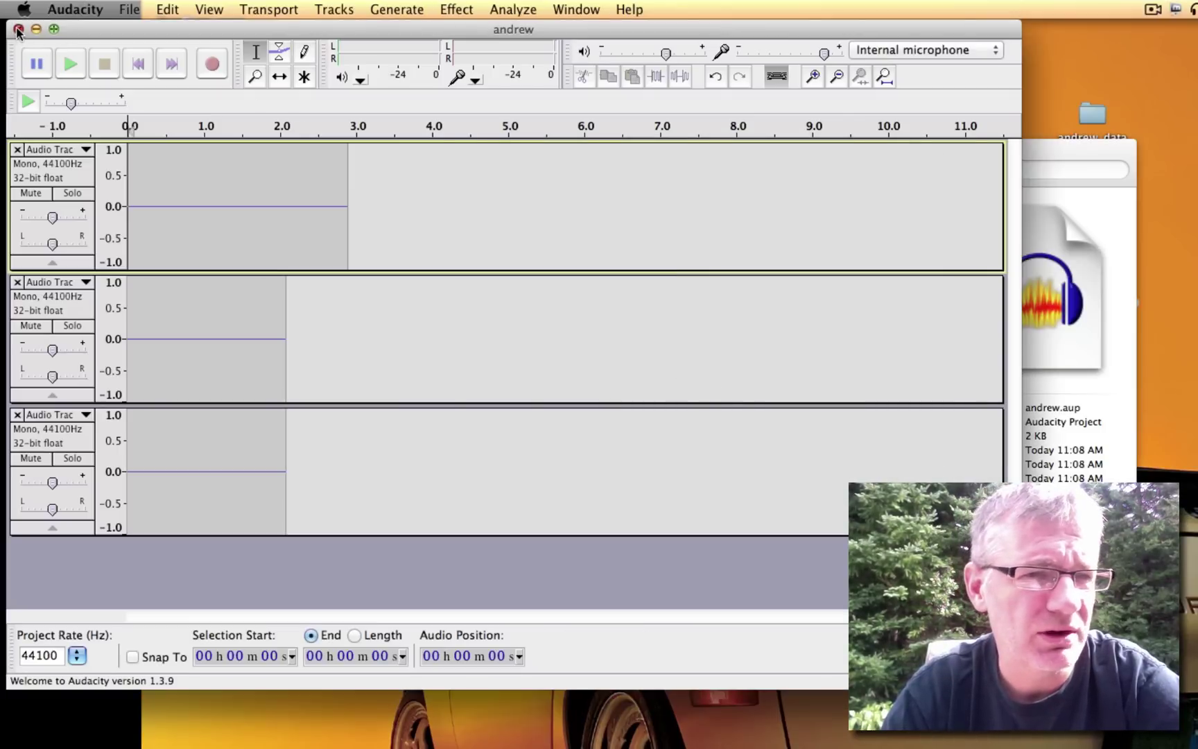
{"action": "left_click", "coordinate": [18, 29]}
Discard changes, move andrew.aup back to the desktop, and close the untitled folder window.
{"action": "left_click", "coordinate": [774, 296]}
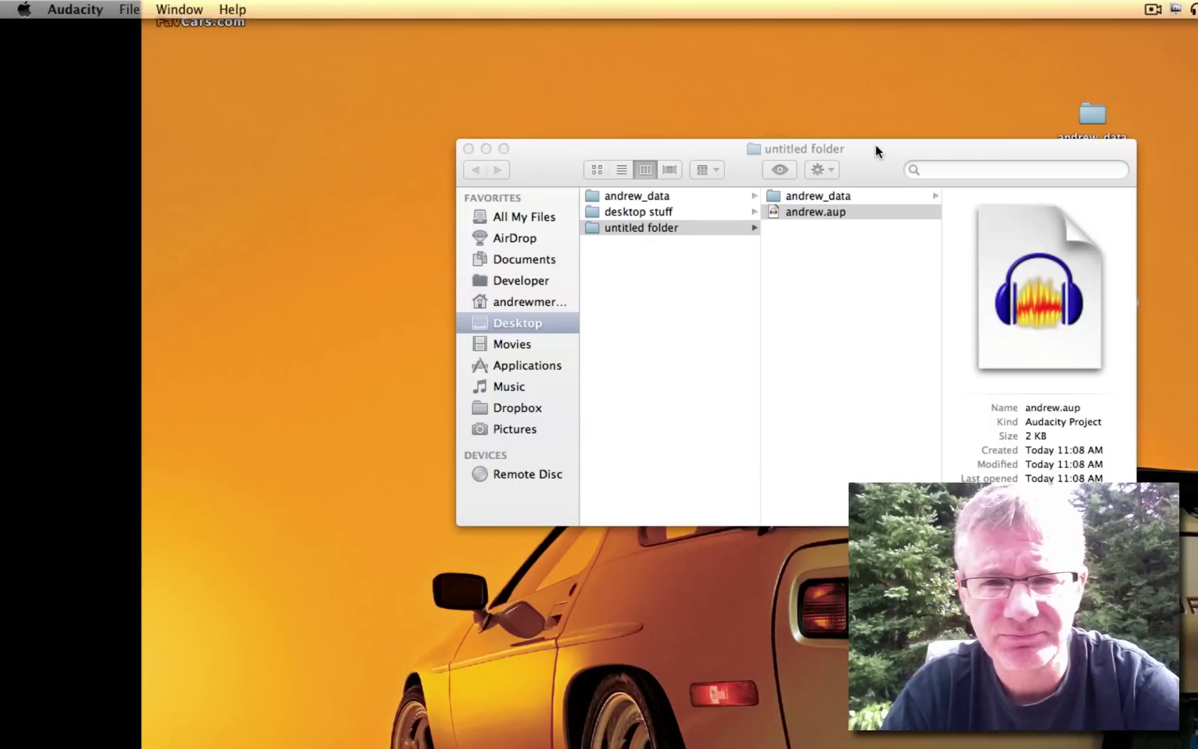
{"action": "left_click_drag", "start_coordinate": [875, 145], "coordinate": [875, 342]}
{"action": "left_click_drag", "start_coordinate": [823, 409], "coordinate": [1077, 217]}
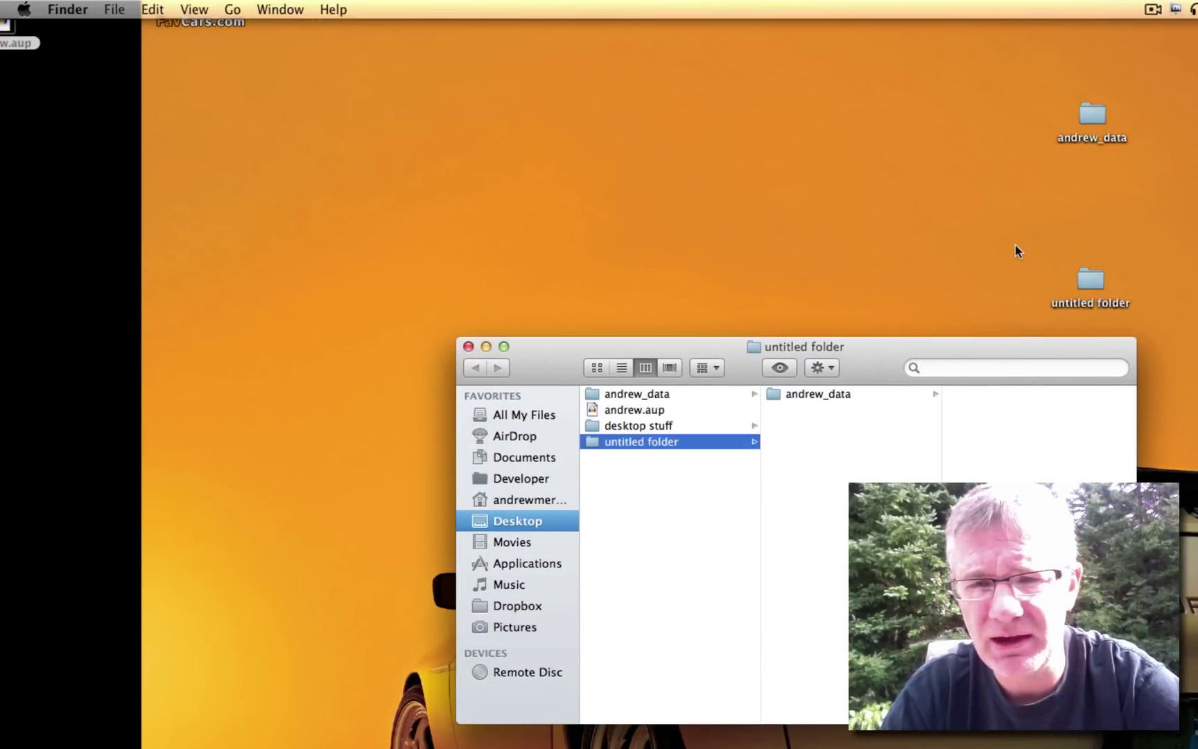
{"action": "mouse_move", "coordinate": [868, 352]}
{"action": "left_mouse_down"}
{"action": "mouse_move", "coordinate": [968, 527]}
{"action": "mouse_move", "coordinate": [925, 454]}
{"action": "left_mouse_up"}
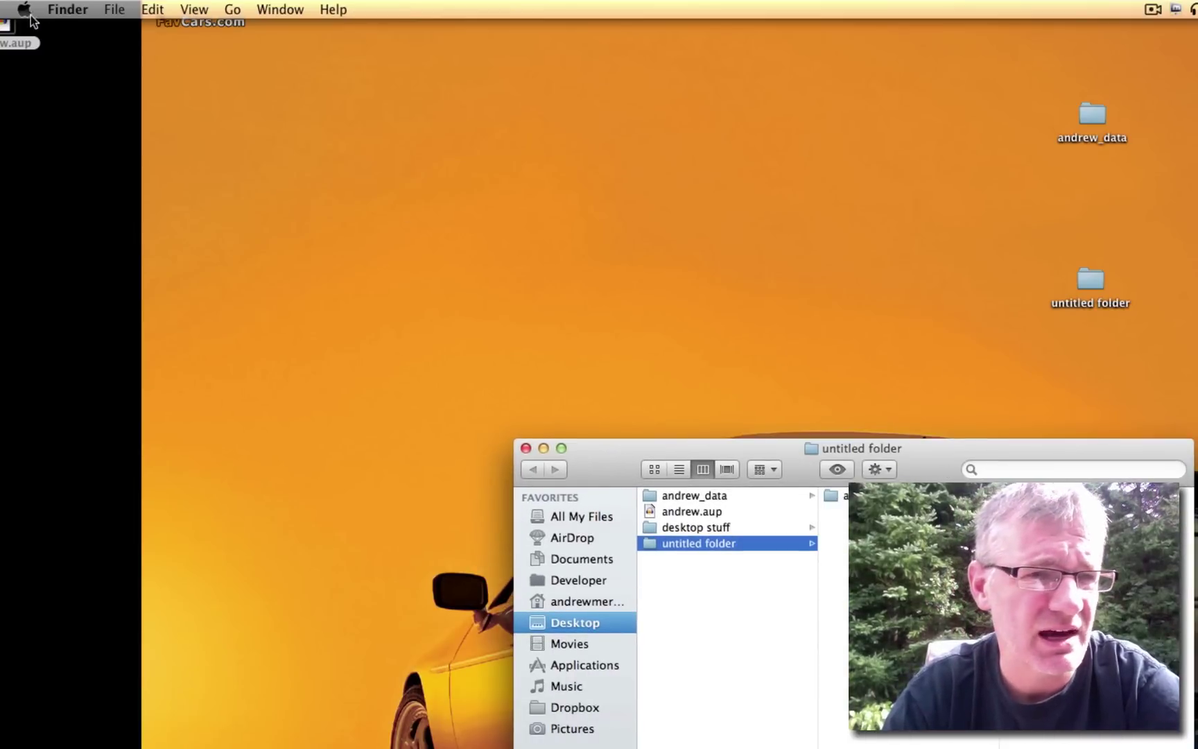
{"action": "left_click_drag", "start_coordinate": [12, 31], "coordinate": [1084, 181]}
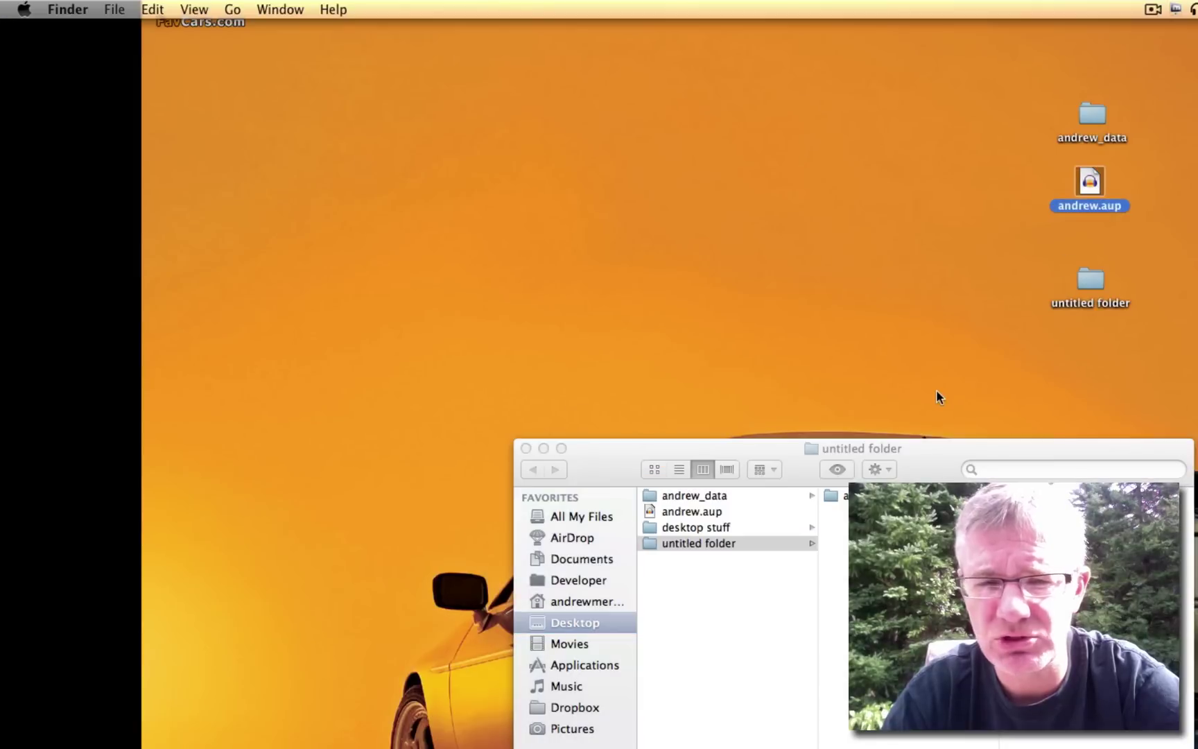
{"action": "left_click", "coordinate": [525, 449]}
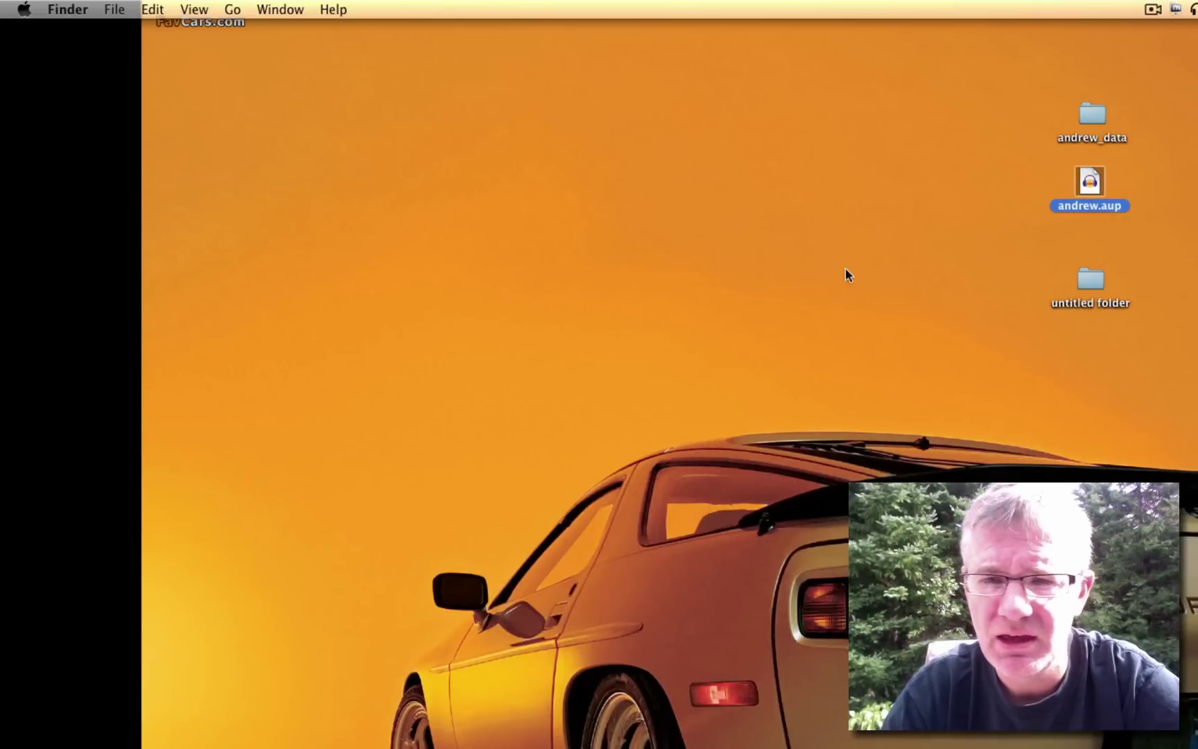
{"action": "left_click", "coordinate": [1136, 188]}
Reopen andrew.aup, trash the untitled folder, and reselect andrew.aup beside andrew_data.
{"action": "double_click", "coordinate": [1086, 183]}
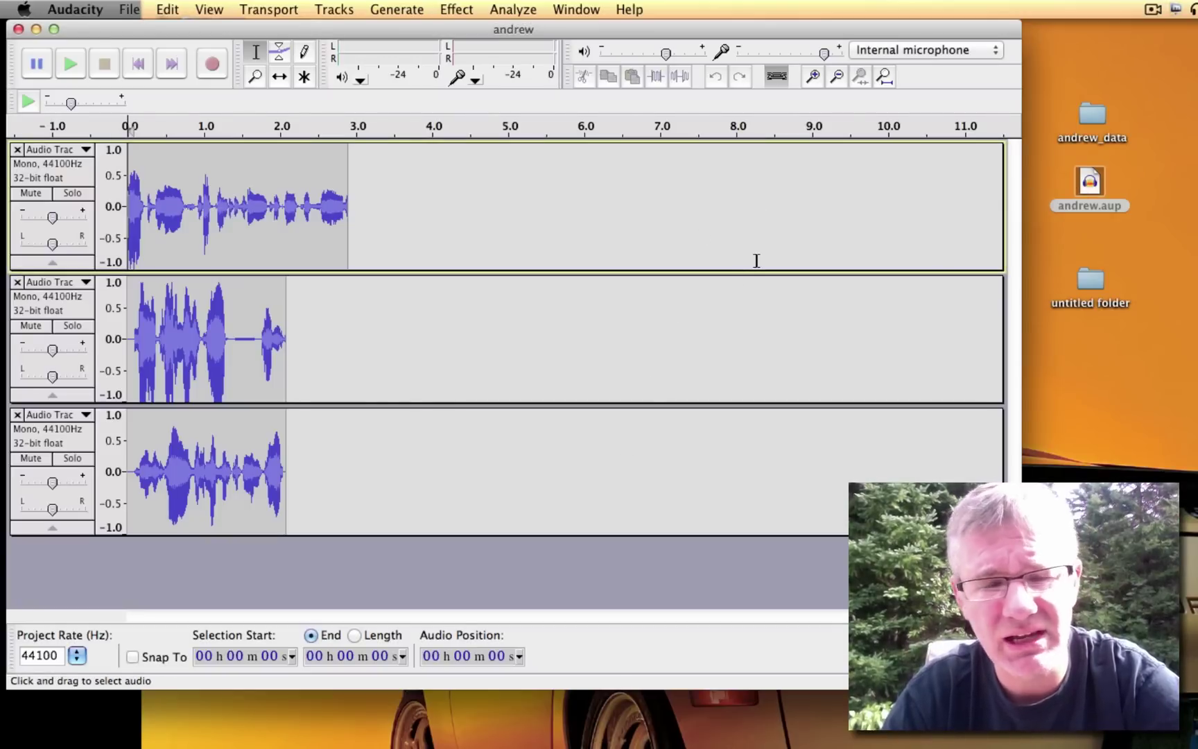
{"action": "left_click", "coordinate": [1091, 287]}
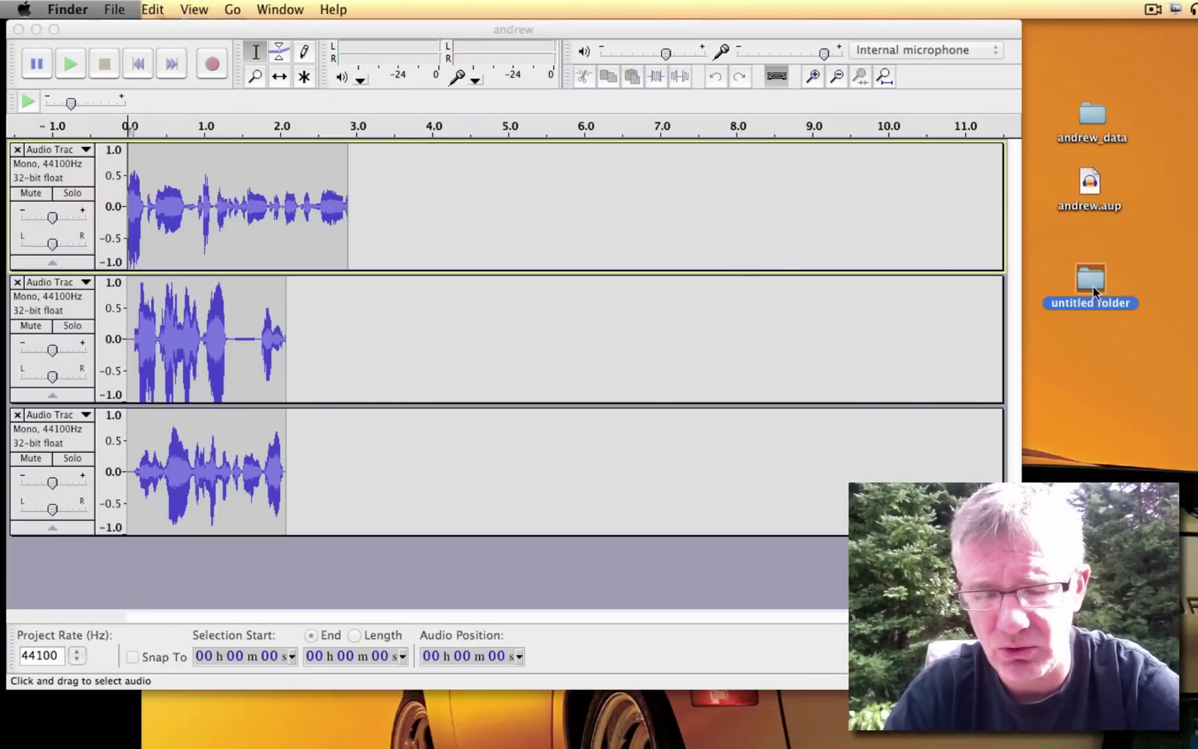
{"action": "key", "text": "super+BackSpace"}
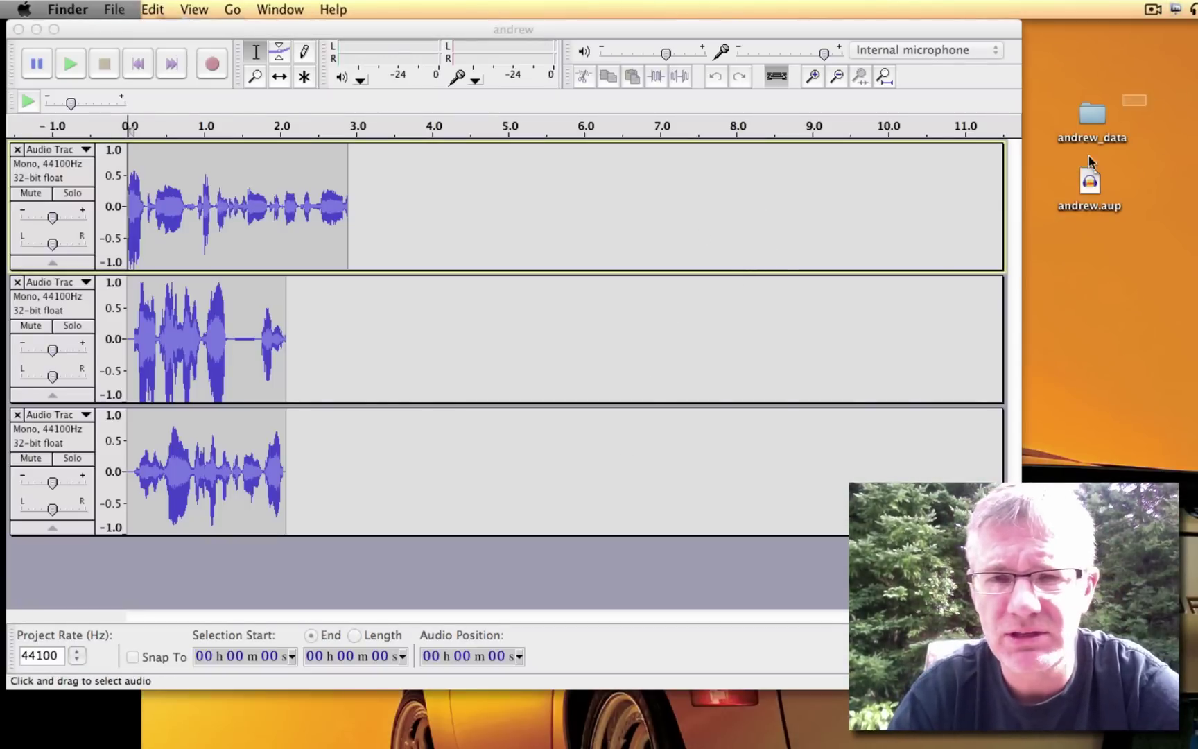
{"action": "left_click_drag", "start_coordinate": [1148, 93], "coordinate": [1071, 212]}
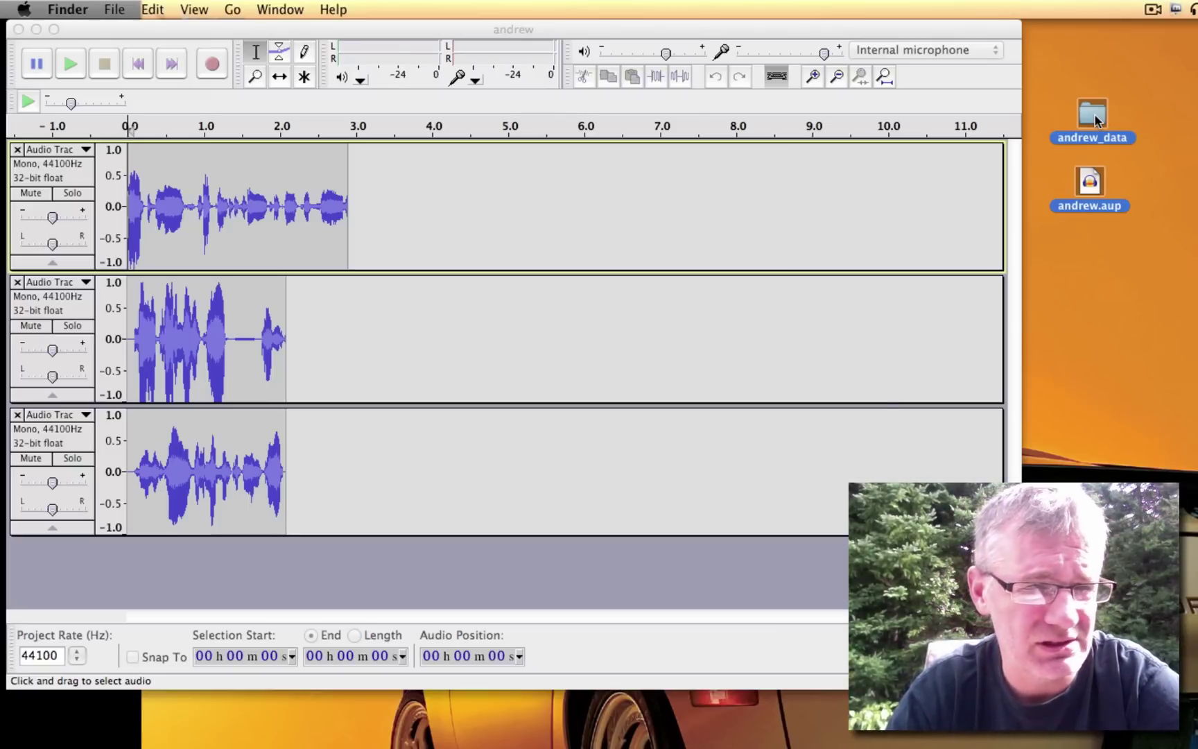
{"action": "left_click", "coordinate": [1156, 196]}
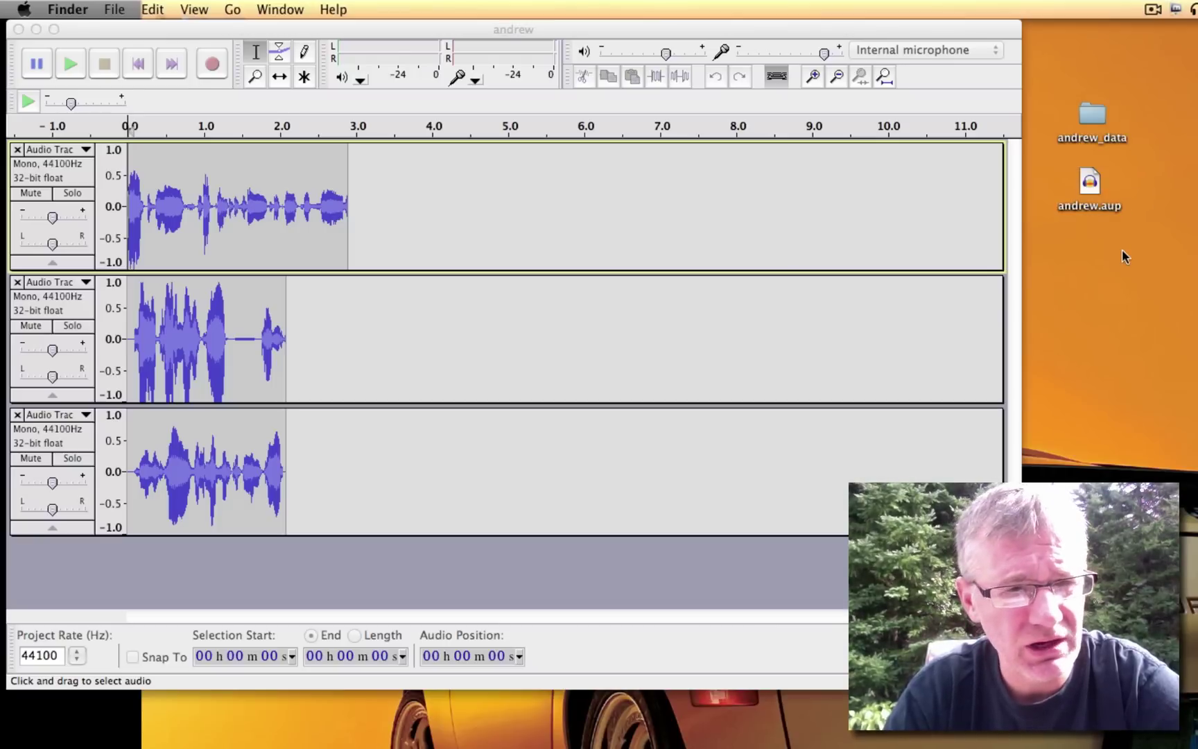
{"action": "left_click", "coordinate": [1091, 184]}
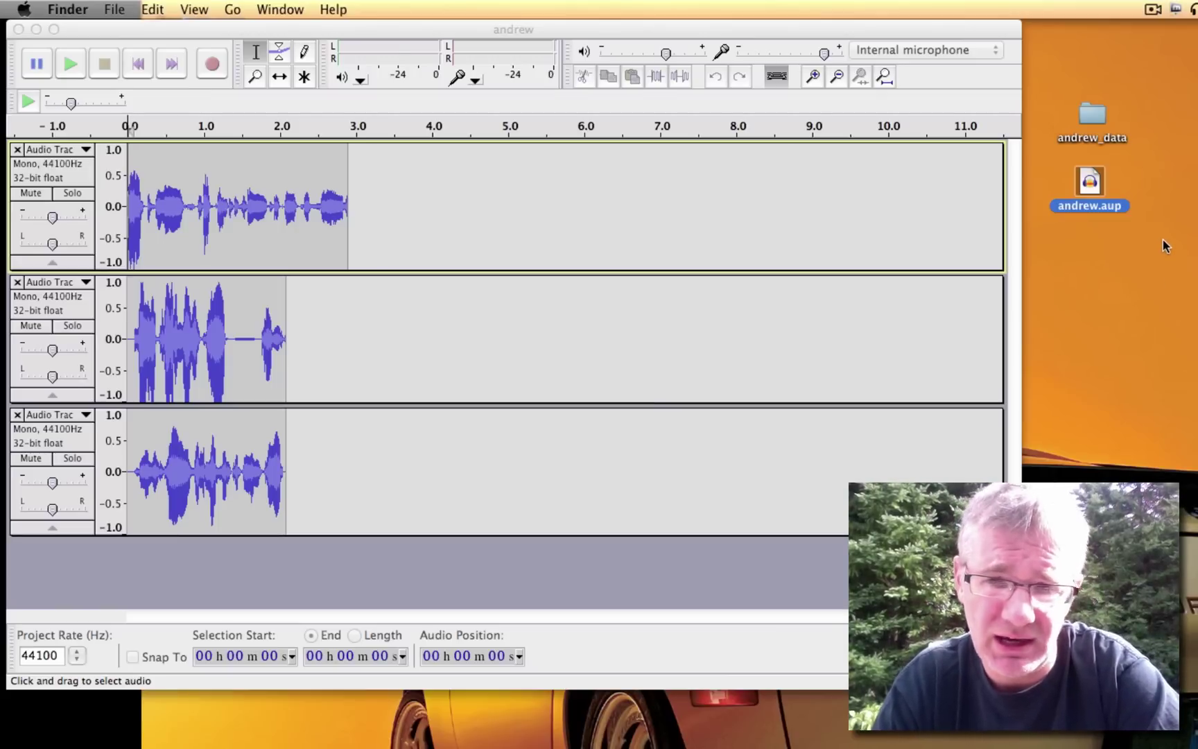
Open Audacity's File menu with Export highlighted.
{"action": "left_click", "coordinate": [143, 29]}
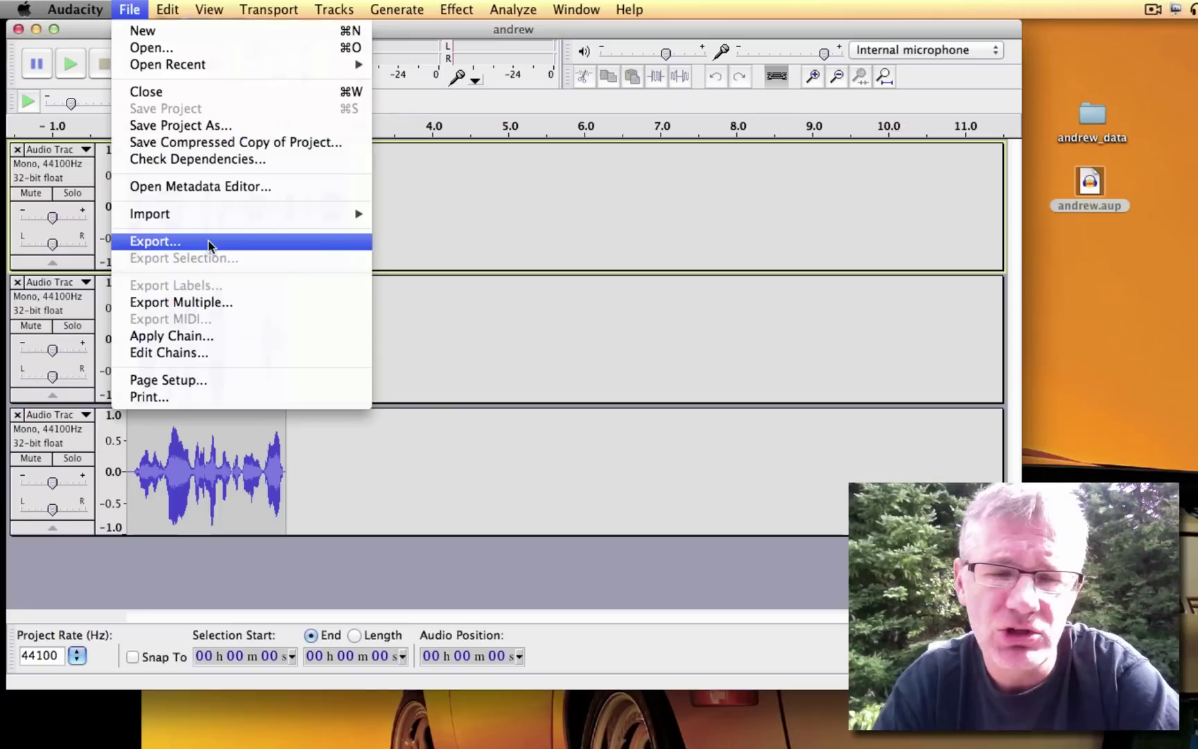